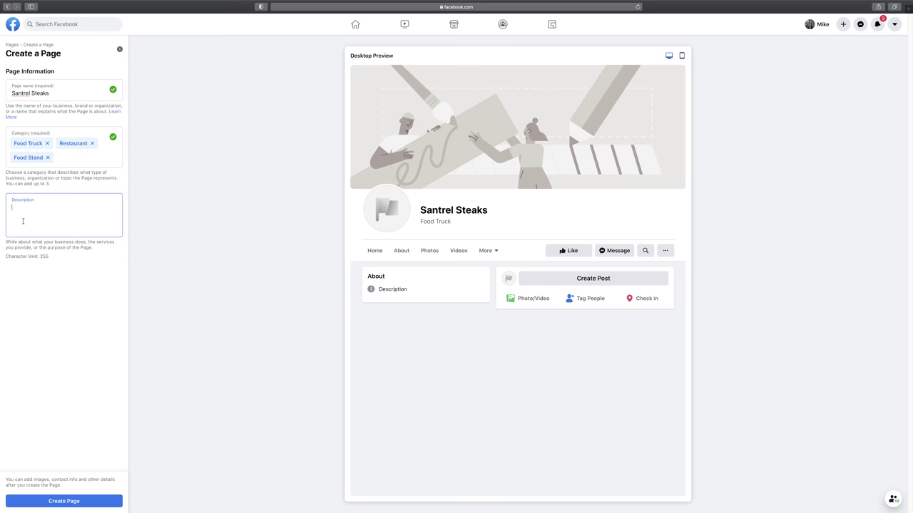
# Describe Santrel Cheesesteaks as a local Philly favorite with famous homemade cheesesteaks sold for over 127 years, and create the page.
pyautogui.write('Santrel Cheesesteaks is a local Philly favorite! Eat like the locals when you visit Philadelphia, PA and enjoy our famous homemade cheesesteaks we have been selling for over 127 years!')
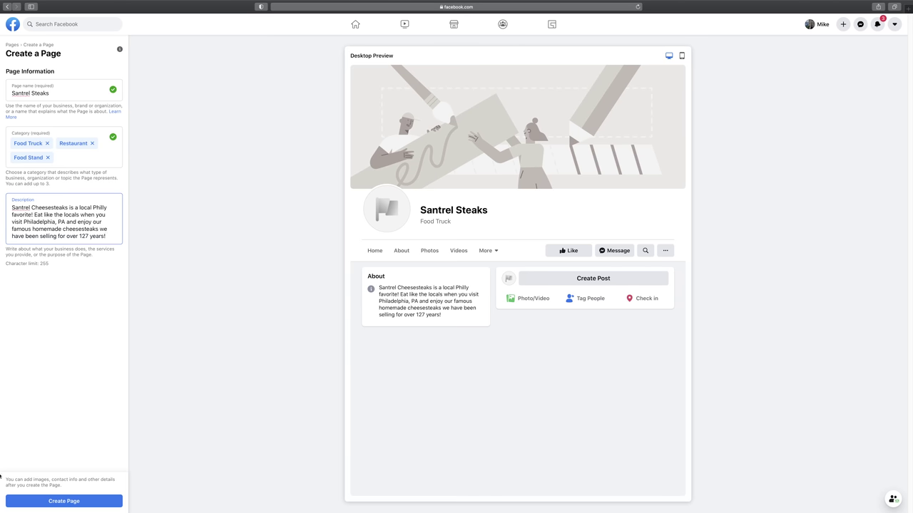
pyautogui.click(77, 503)
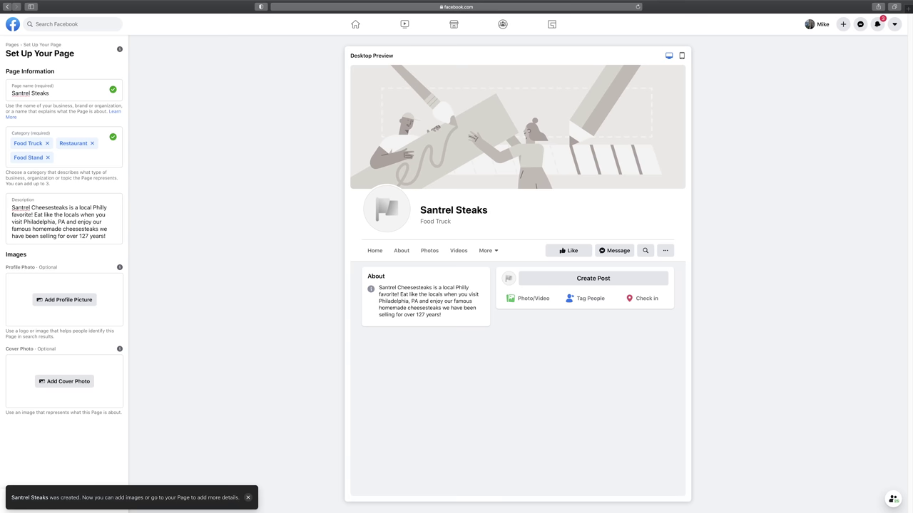
# Add the image Santrel_Steaks_Images (1).jpg as the page's profile picture.
pyautogui.click(64, 303)
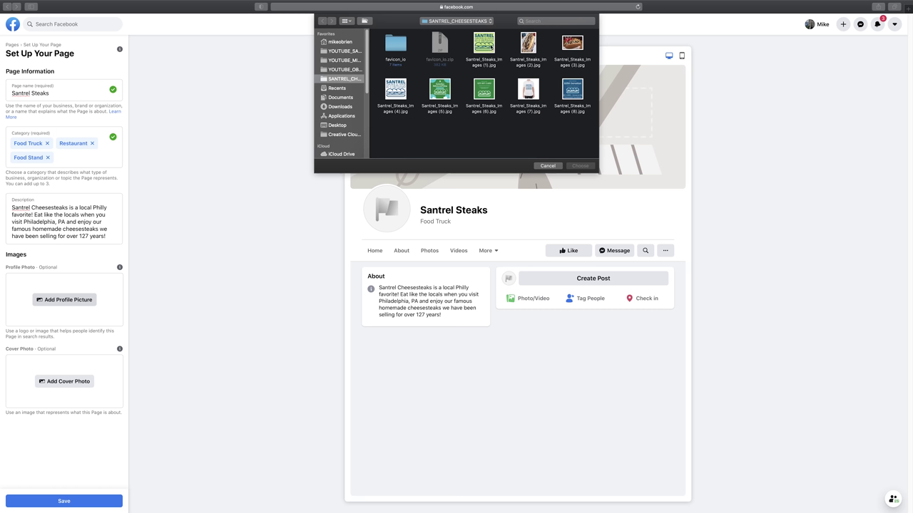
pyautogui.click(491, 49)
pyautogui.click(579, 169)
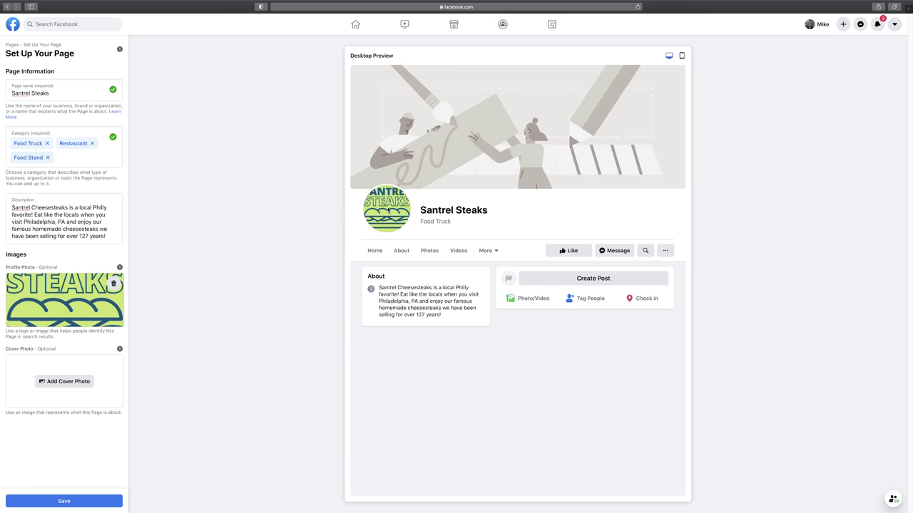
# Add Santrel_Steaks_Images (3).jpg as the cover photo, adjust its position slightly, and save the page setup.
pyautogui.click(57, 382)
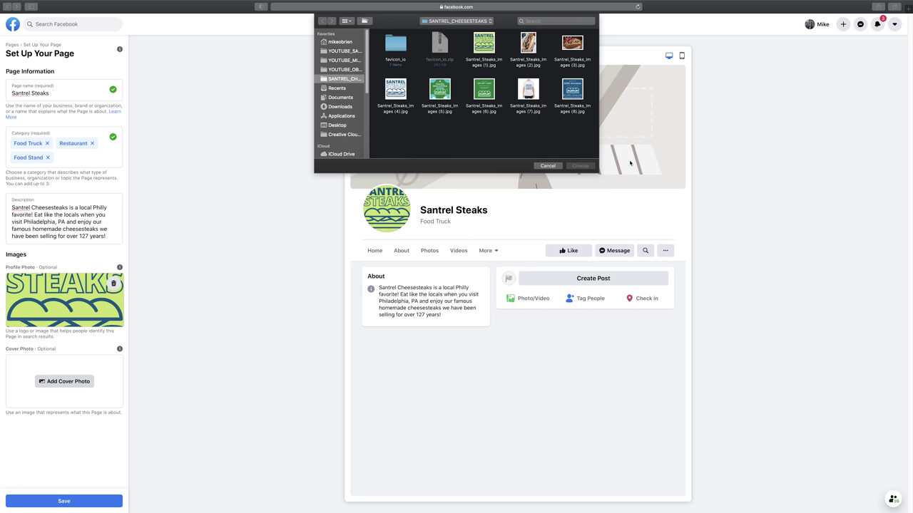
pyautogui.click(573, 44)
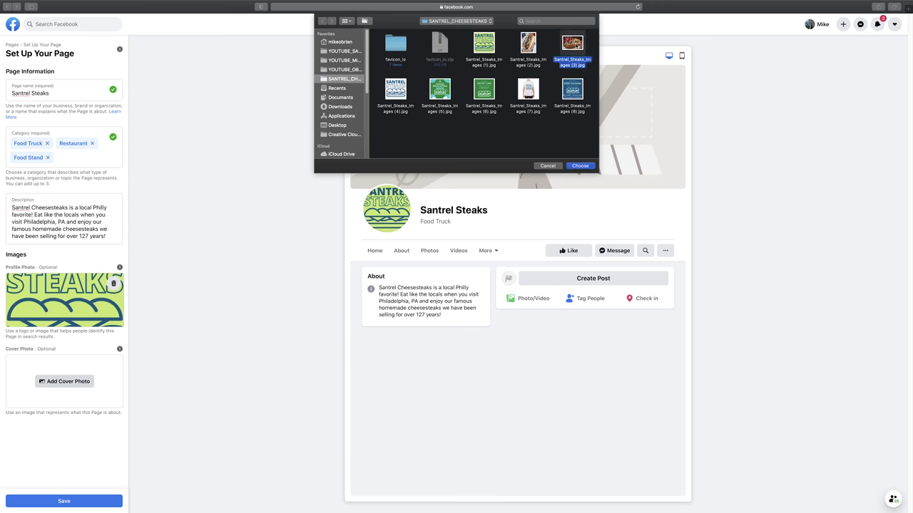
pyautogui.click(579, 167)
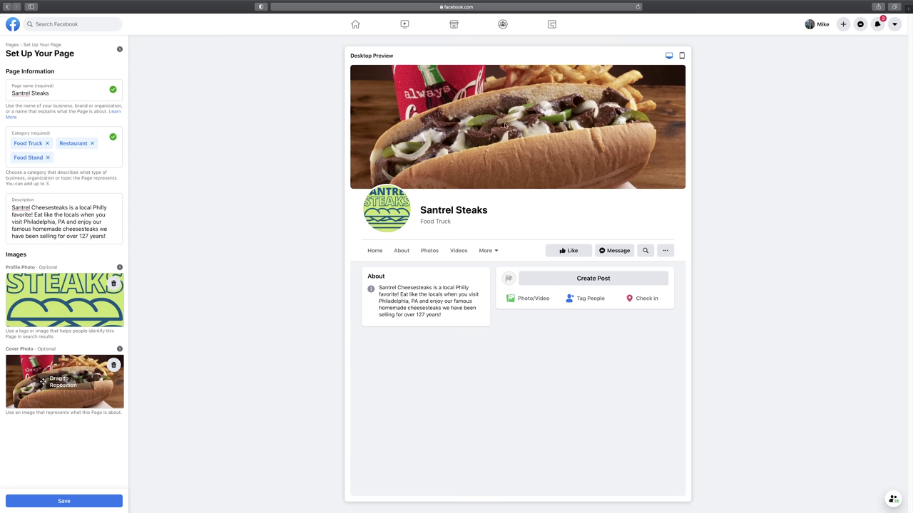
pyautogui.moveTo(56, 385)
pyautogui.mouseDown()
pyautogui.moveTo(45, 390)
pyautogui.moveTo(53, 388)
pyautogui.mouseUp()
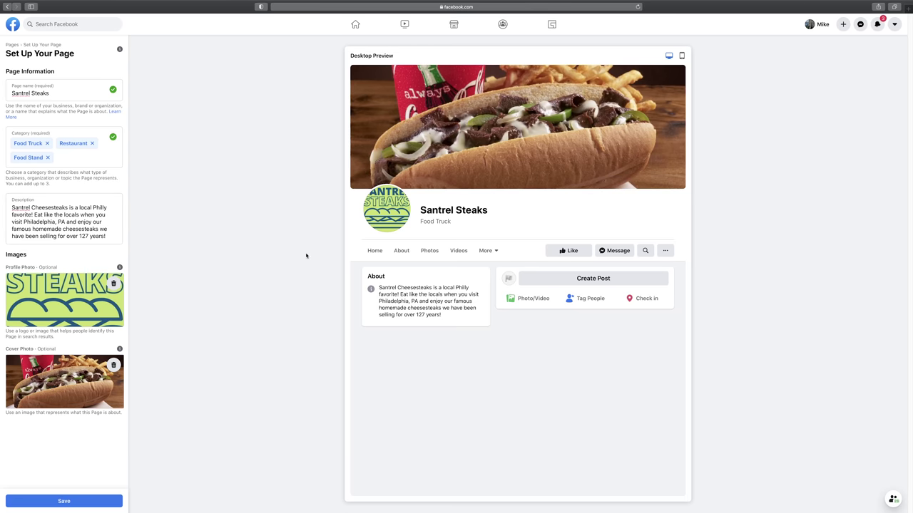
pyautogui.click(80, 502)
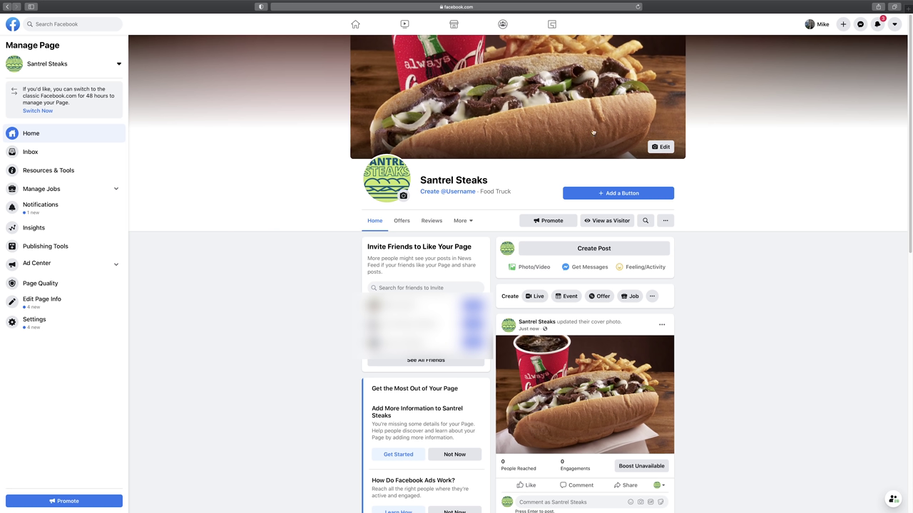
# Add an Order Food action button to the page that links to the website santrelmedia.com.
pyautogui.click(606, 198)
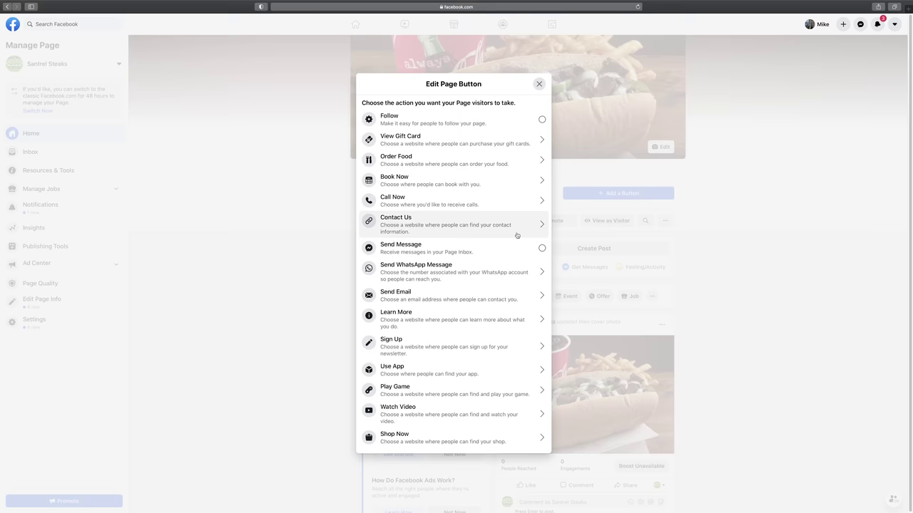
pyautogui.click(497, 160)
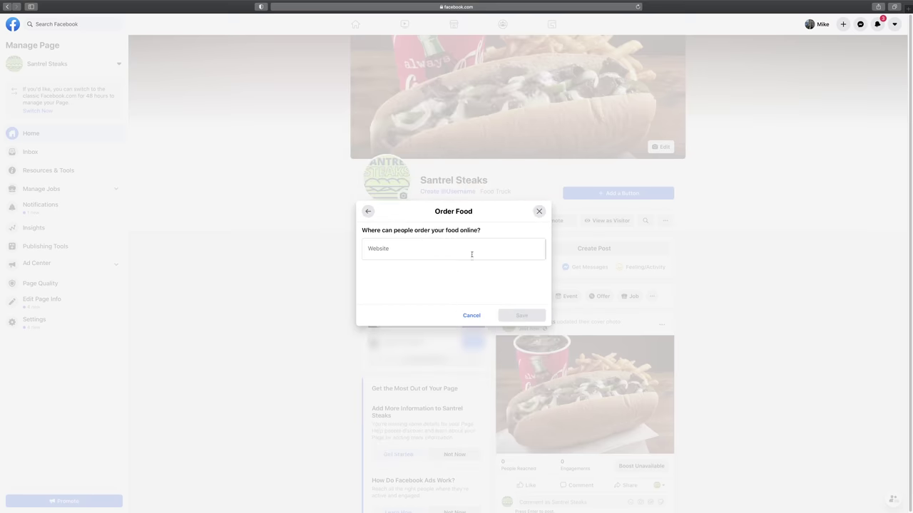
pyautogui.click(448, 248)
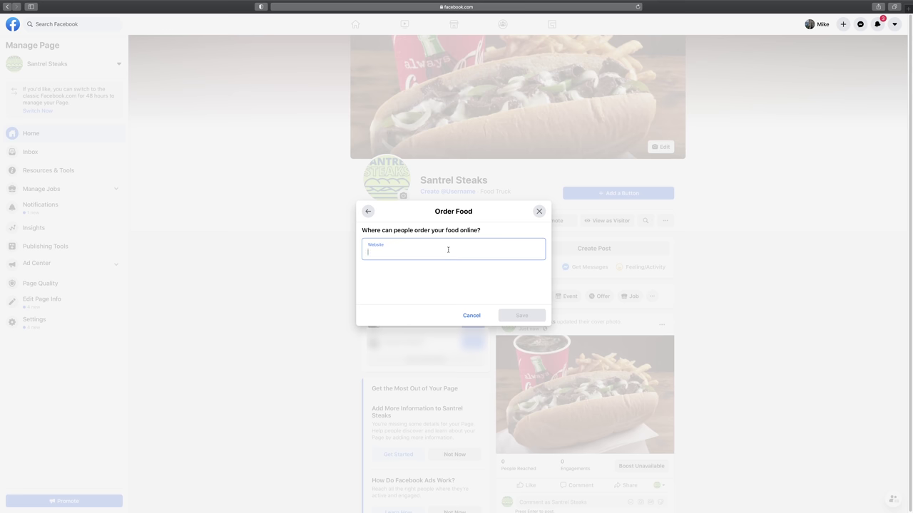
pyautogui.write('santrelm')
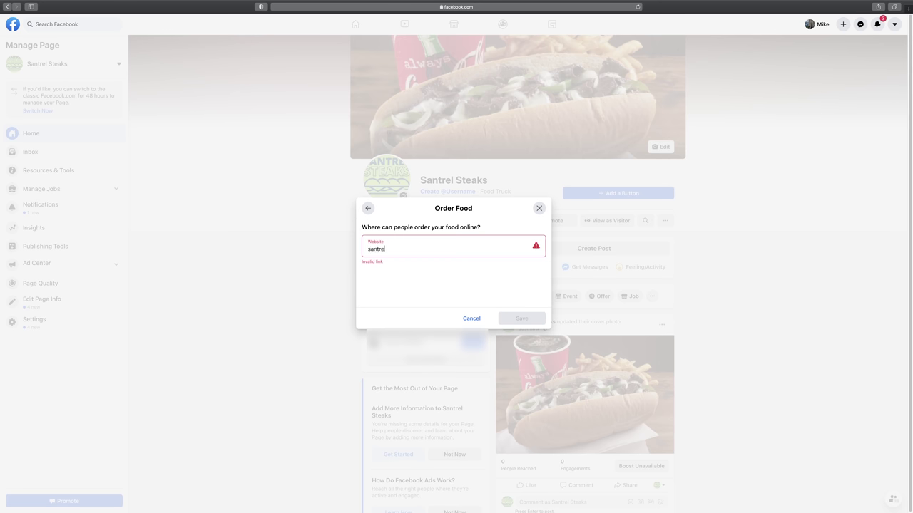
pyautogui.write('edia.com')
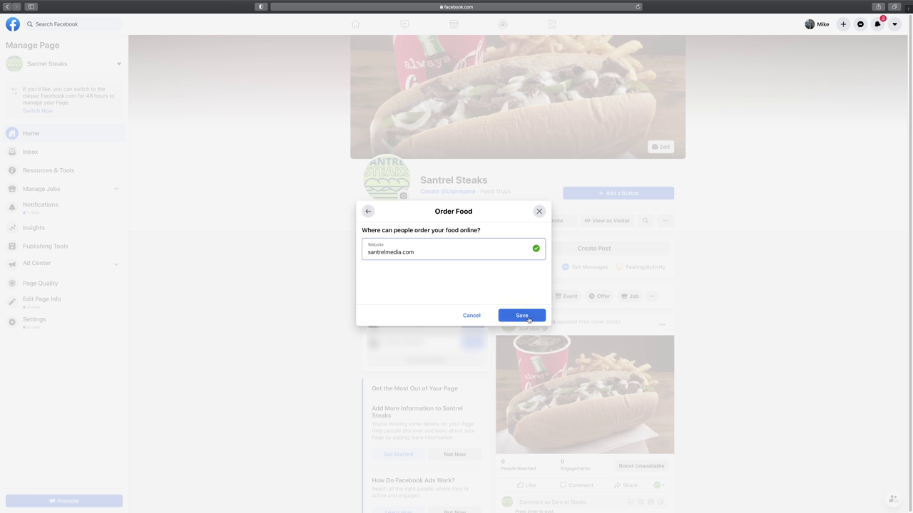
pyautogui.click(528, 320)
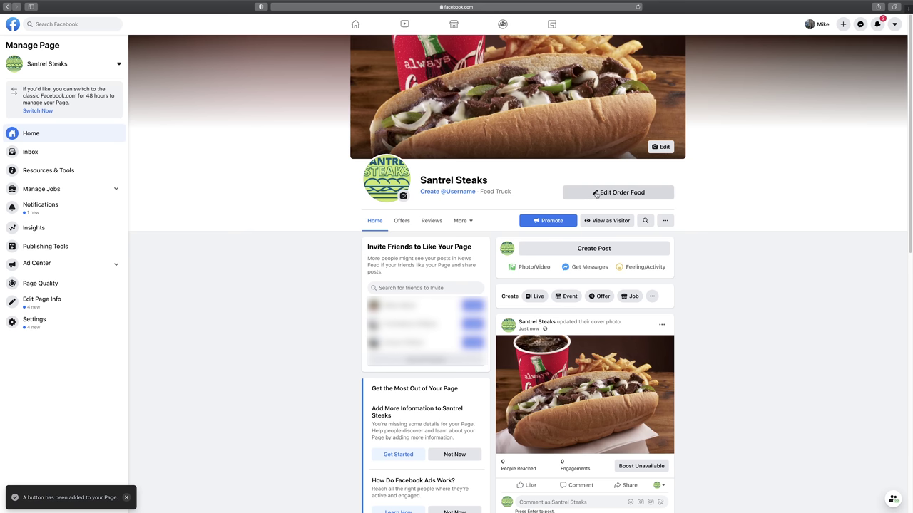
# Test the Order Food button's website link, and return to the Santrel Steaks page.
pyautogui.click(597, 194)
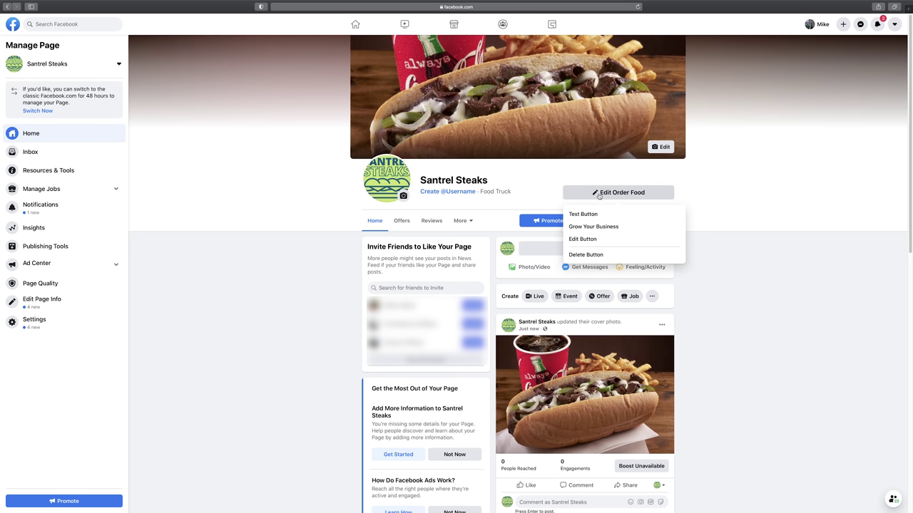
pyautogui.click(598, 214)
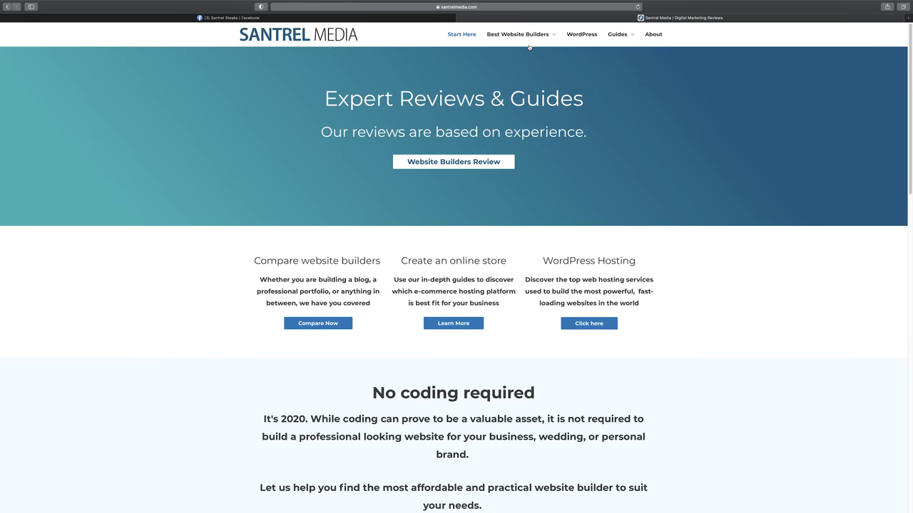
pyautogui.click(349, 17)
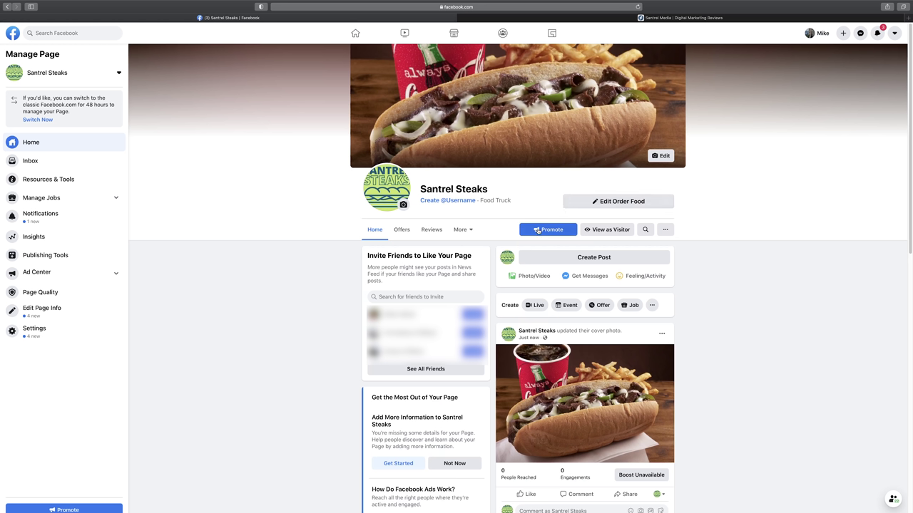
# Try to create the page username santrelsteaks, and close the username dialog.
pyautogui.click(428, 202)
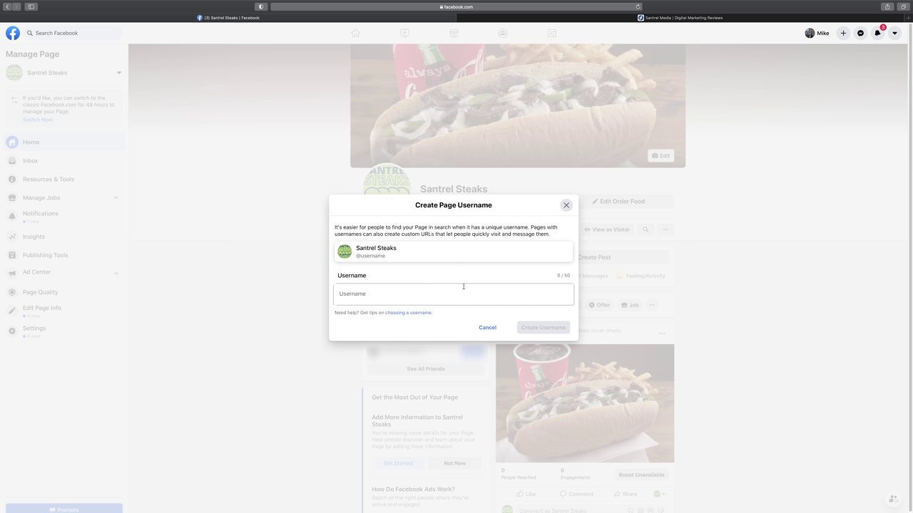
pyautogui.click(463, 287)
pyautogui.write('santrelsteaks')
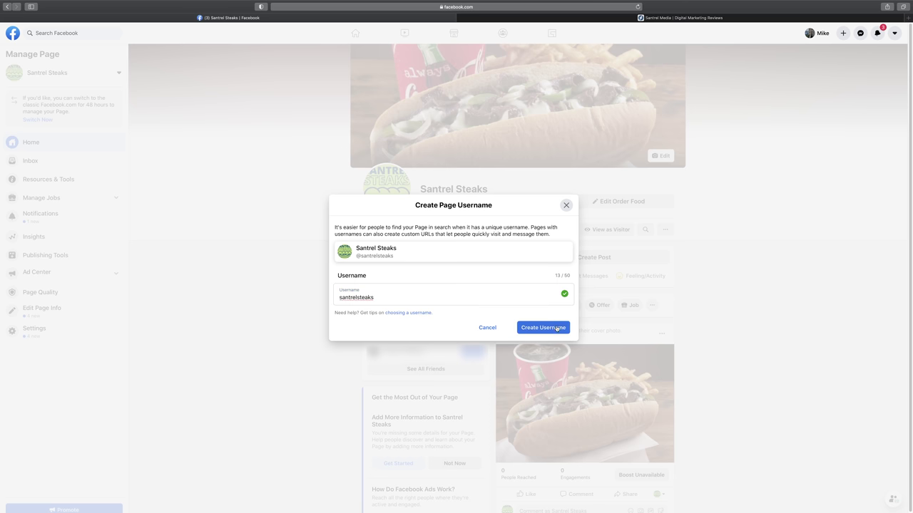
pyautogui.click(557, 329)
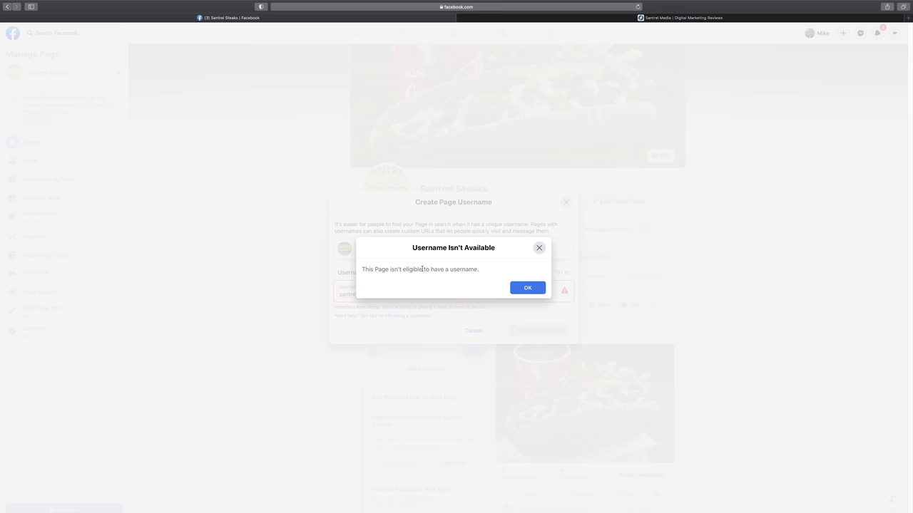
pyautogui.click(527, 289)
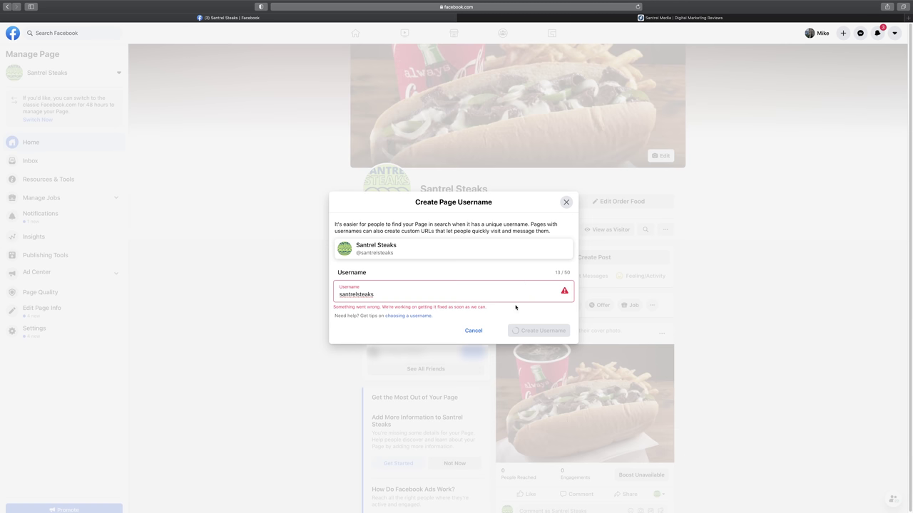
pyautogui.click(567, 202)
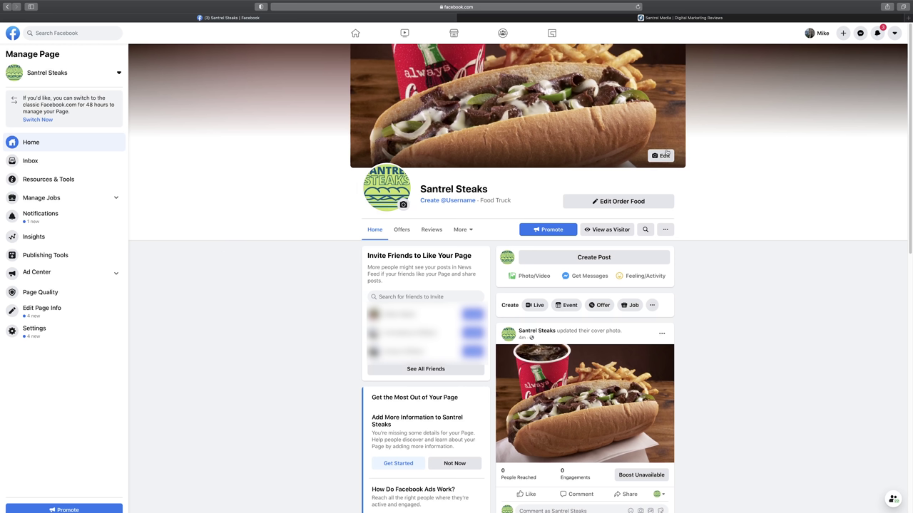
# Review the page's additional sections, its insights and the details offered in the About section.
pyautogui.click(465, 229)
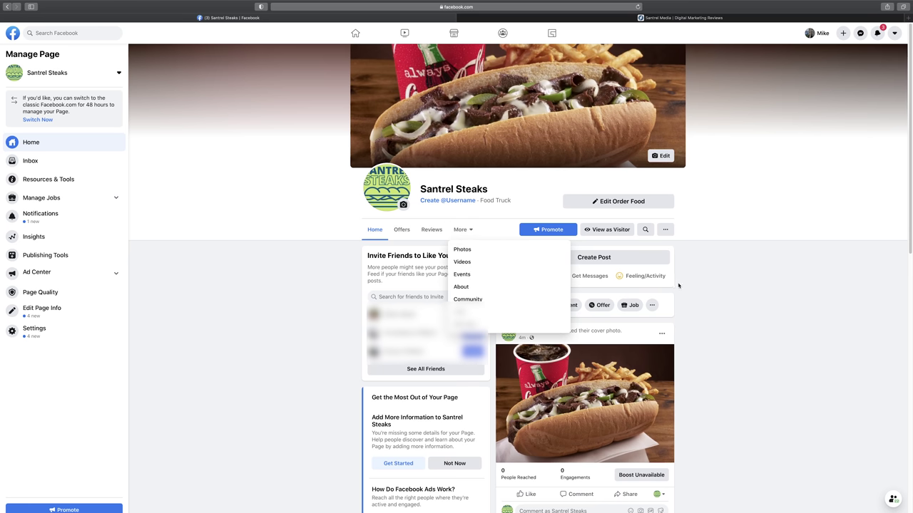
pyautogui.click(708, 288)
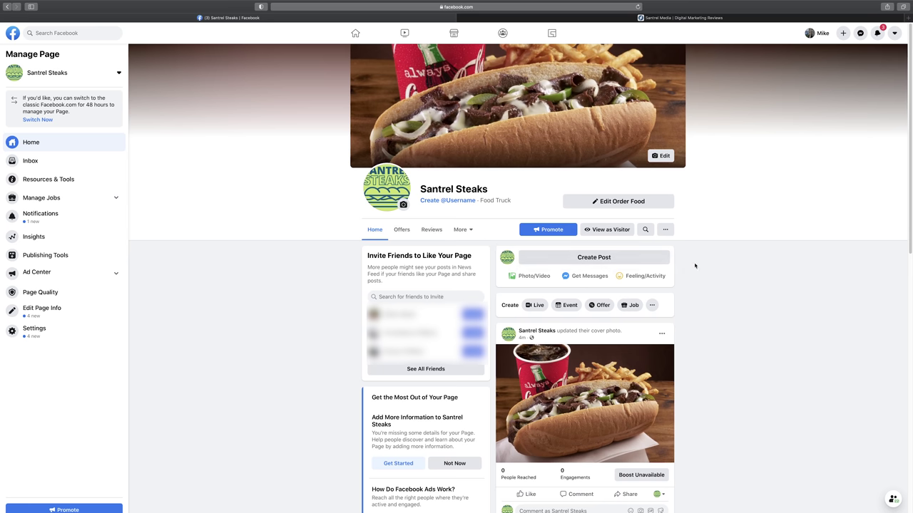
pyautogui.scroll(-6, 791, 363)
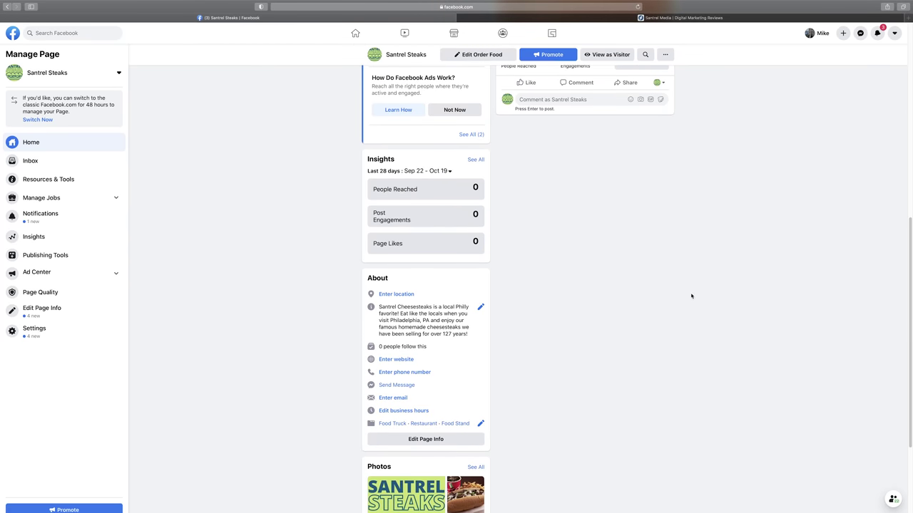
pyautogui.scroll(-2, 550, 324)
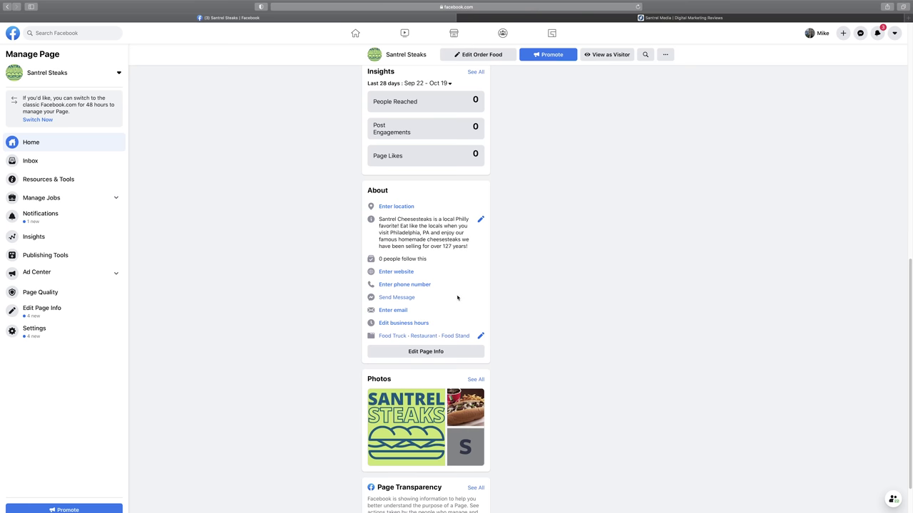
pyautogui.scroll(2, 457, 297)
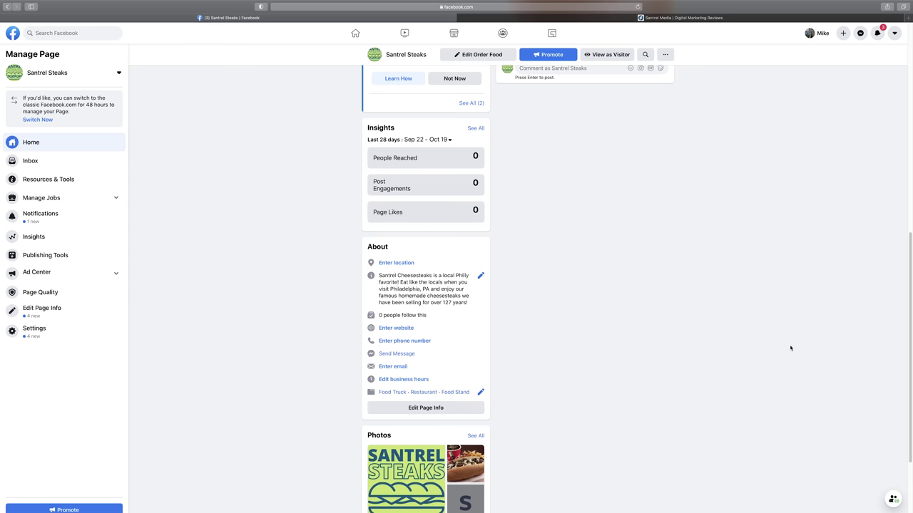
pyautogui.scroll(2, 753, 356)
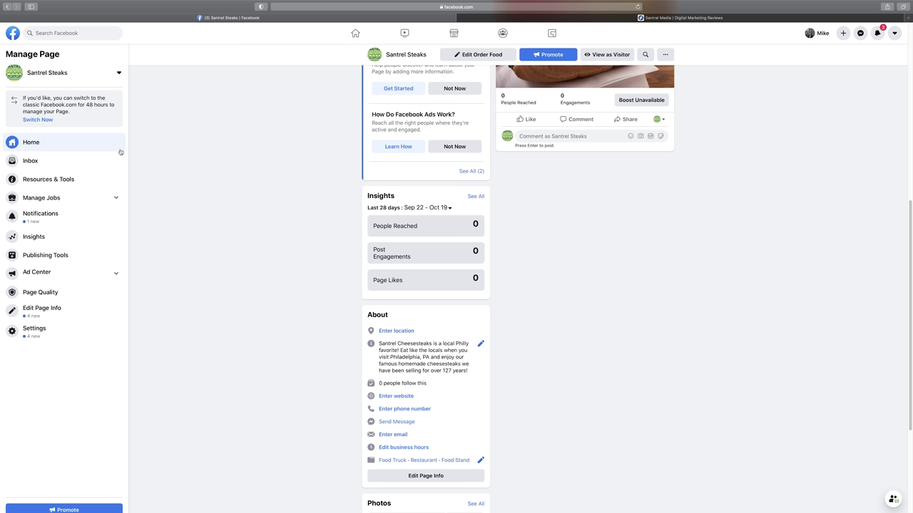
# View the page's inbox and its Messenger messages, and return to the page's home.
pyautogui.click(52, 161)
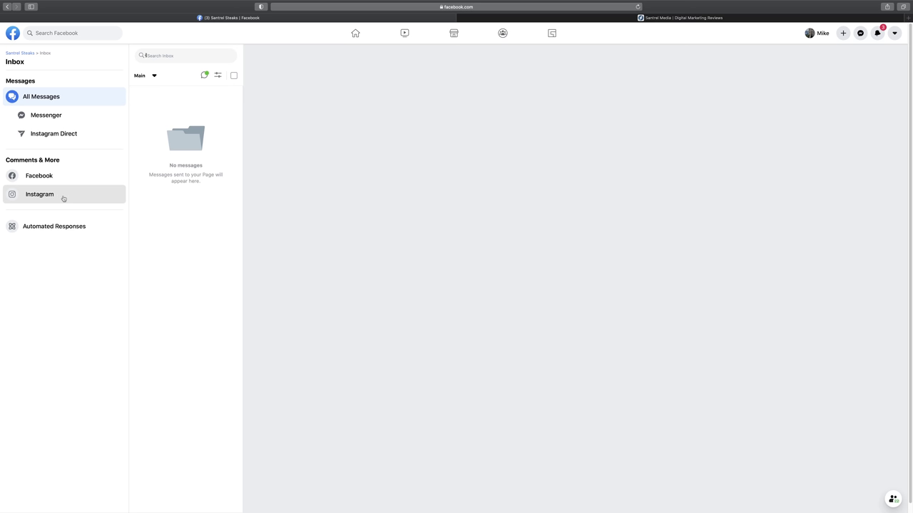
pyautogui.click(60, 118)
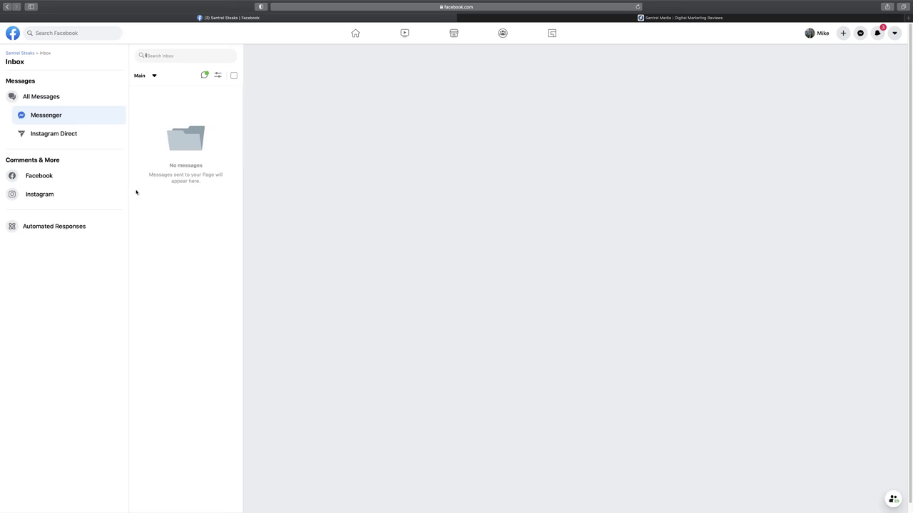
pyautogui.click(14, 53)
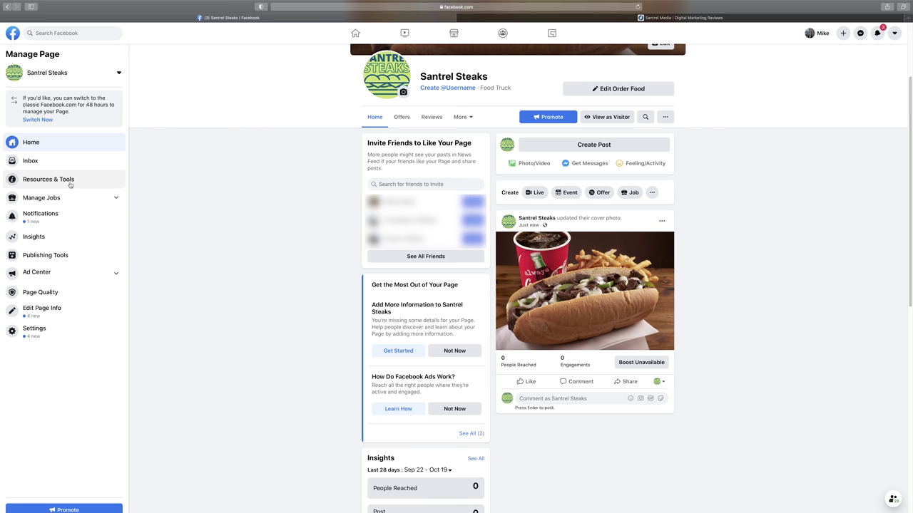
# View the page's job management area and its notifications, and return to the page's home.
pyautogui.click(115, 201)
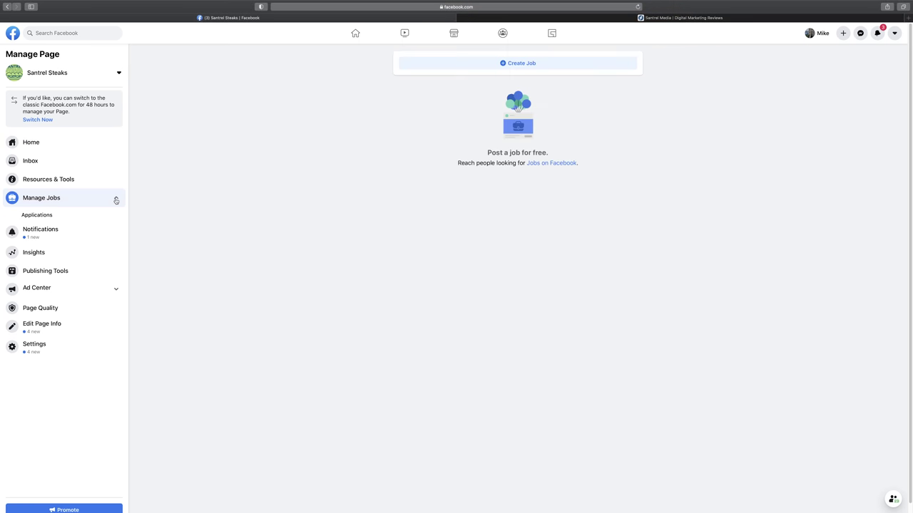
pyautogui.click(61, 233)
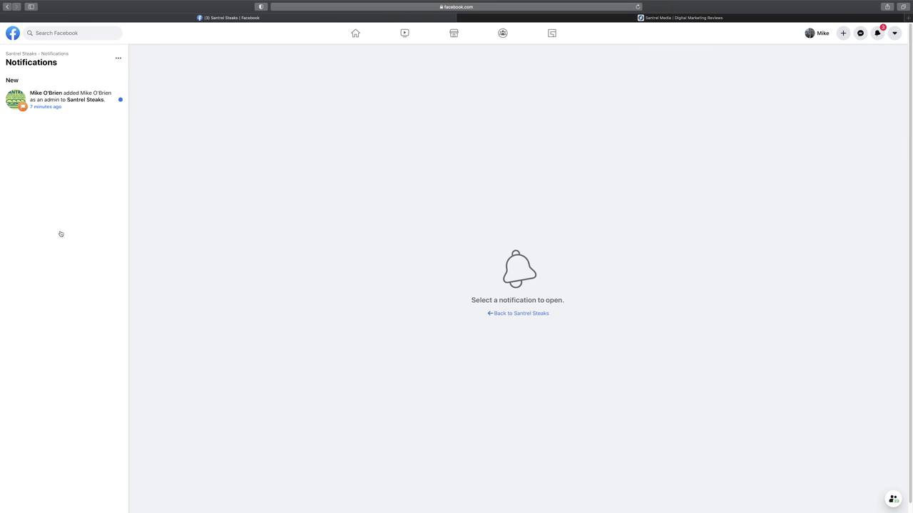
pyautogui.click(15, 54)
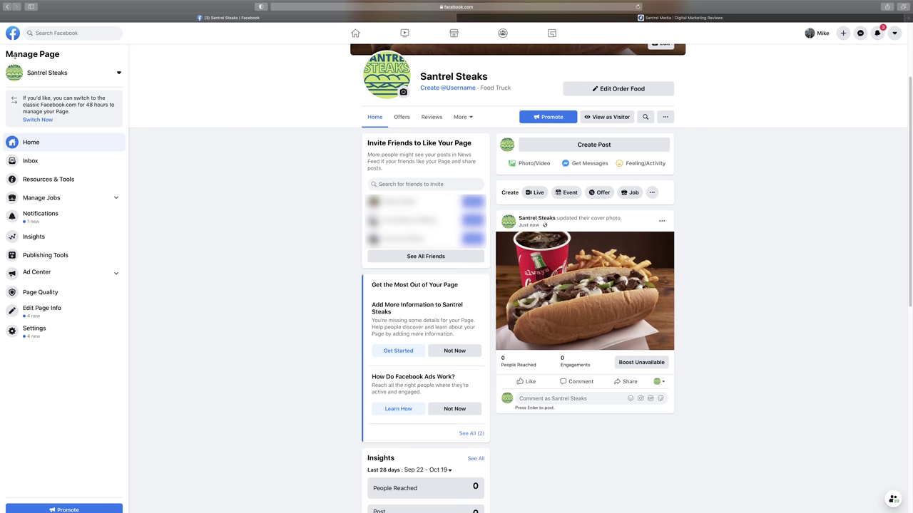
# Review the page's insights overview, page previews and page quality, and open the page information for editing.
pyautogui.click(50, 239)
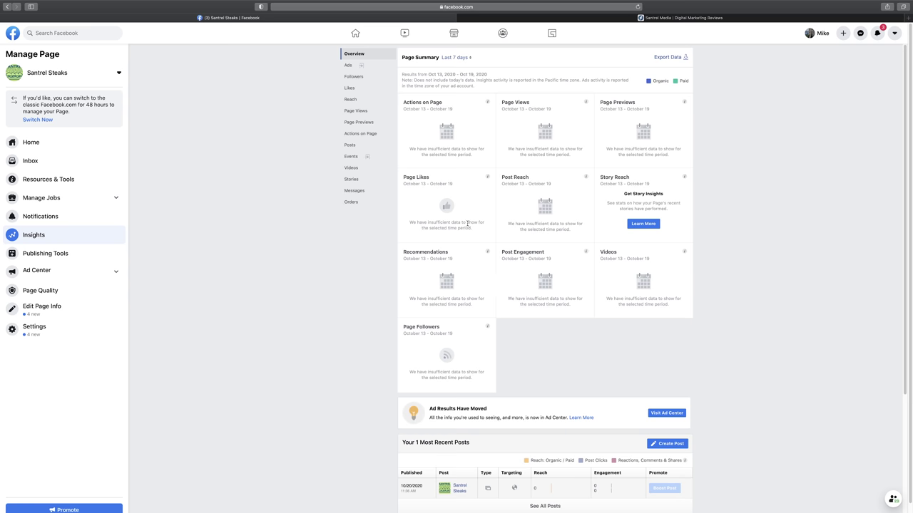
pyautogui.click(387, 123)
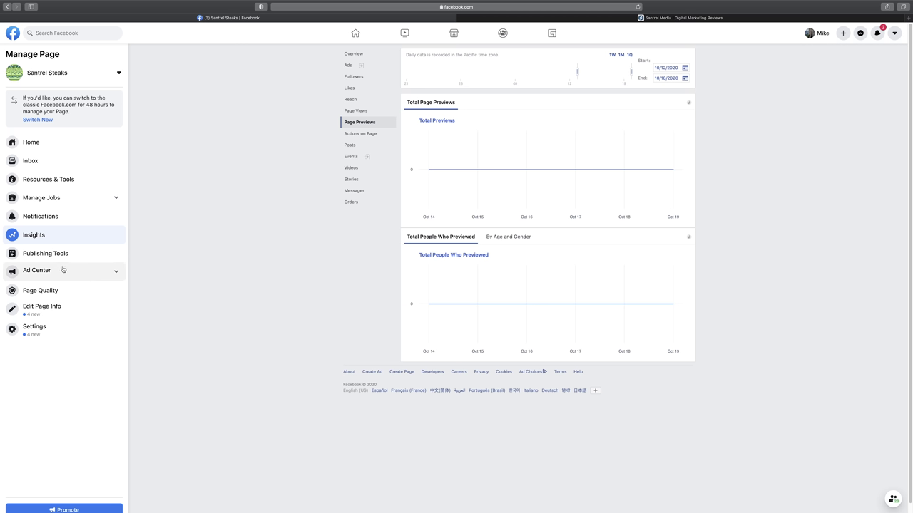
pyautogui.click(71, 291)
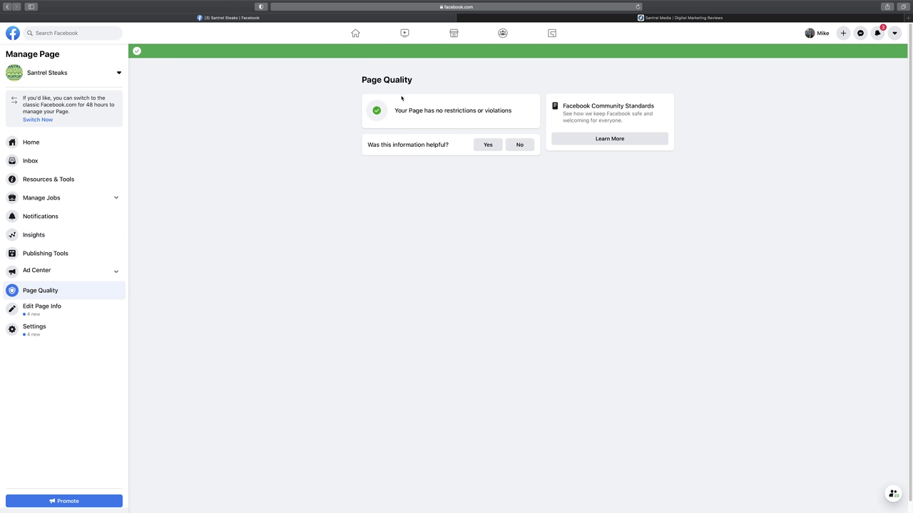
pyautogui.click(79, 315)
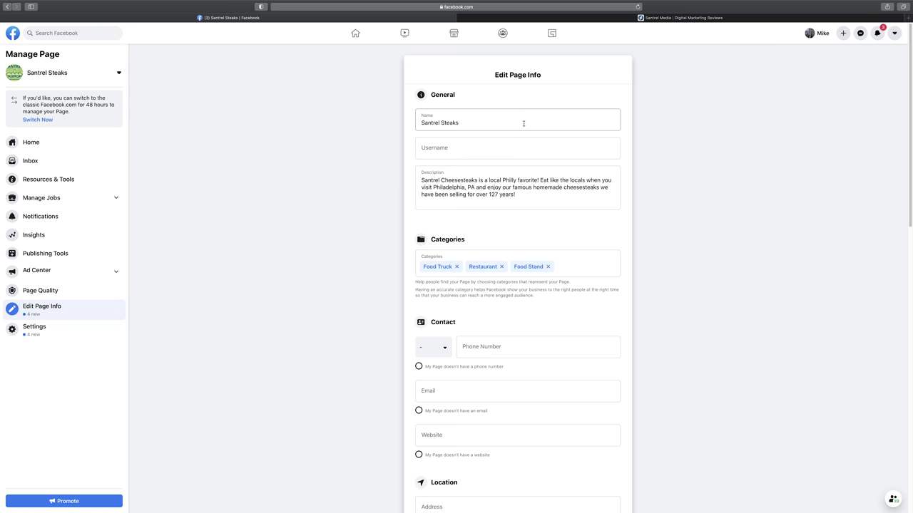
# Try the page usernames santrelcheesesteaks and santrelsteaks, dismiss the username dialogs, and clear the username.
pyautogui.click(498, 150)
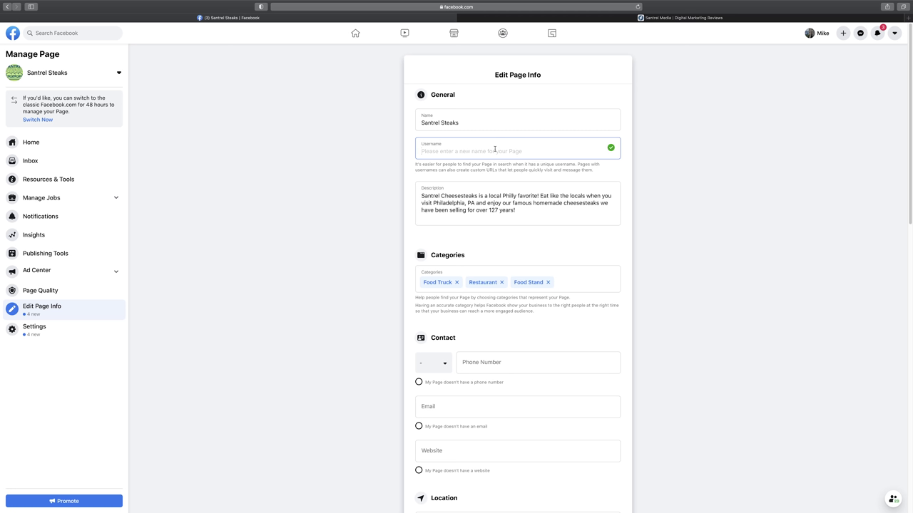
pyautogui.write('santrelcheesesteaks')
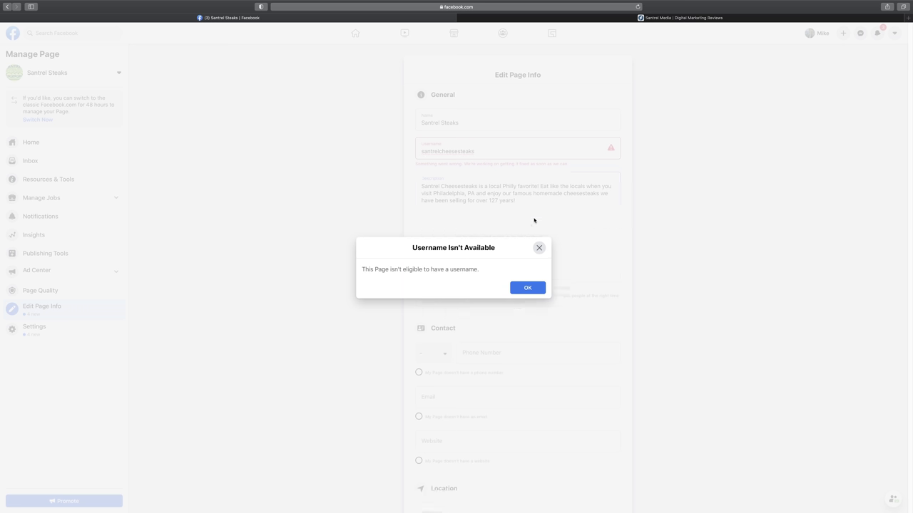
pyautogui.click(527, 288)
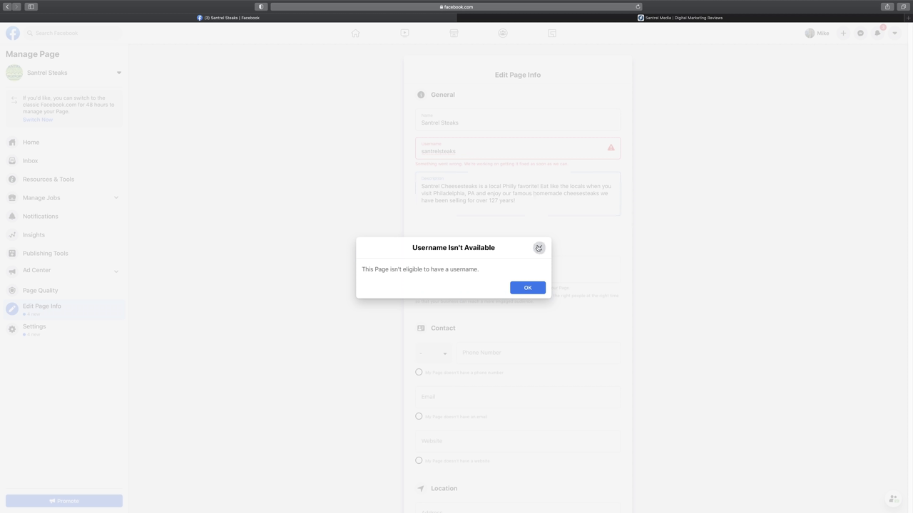
pyautogui.click(538, 247)
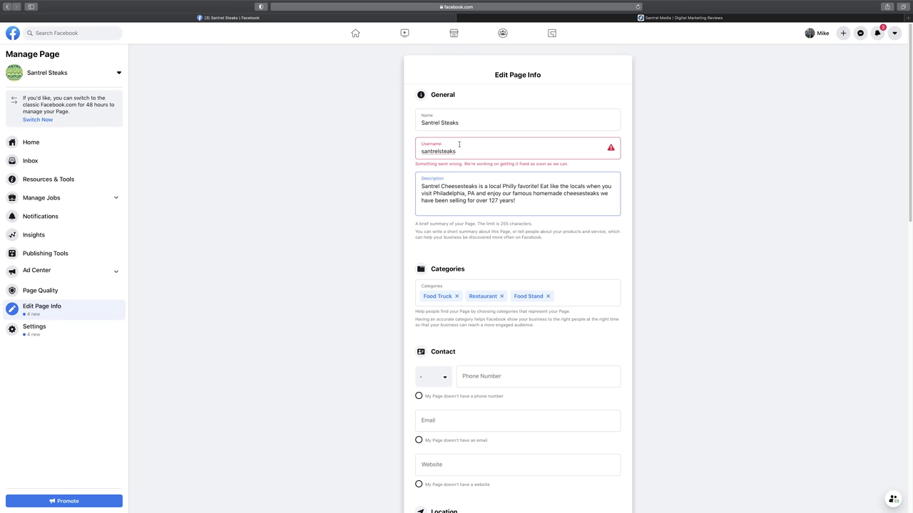
pyautogui.moveTo(460, 144); pyautogui.dragTo(345, 150)
pyautogui.press('BackSpace')
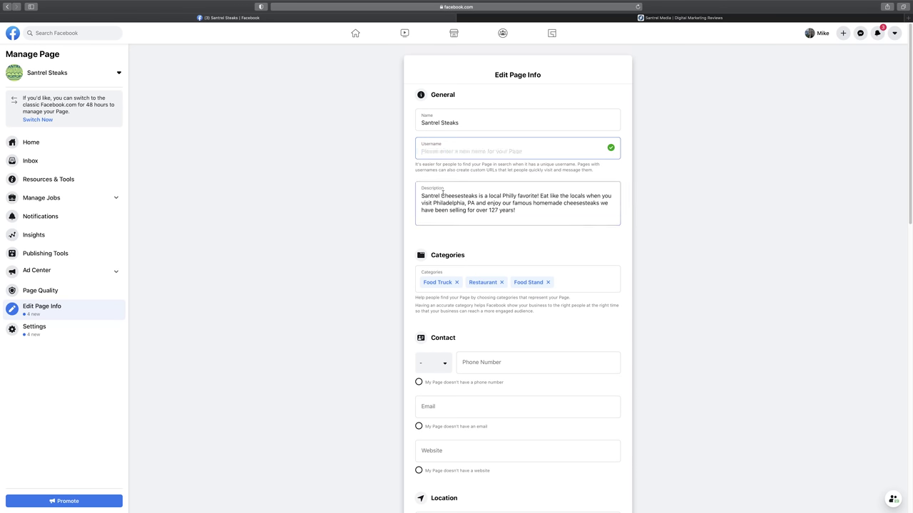
# Mark the page as not having a phone number in its contact information.
pyautogui.scroll(-1, 443, 192)
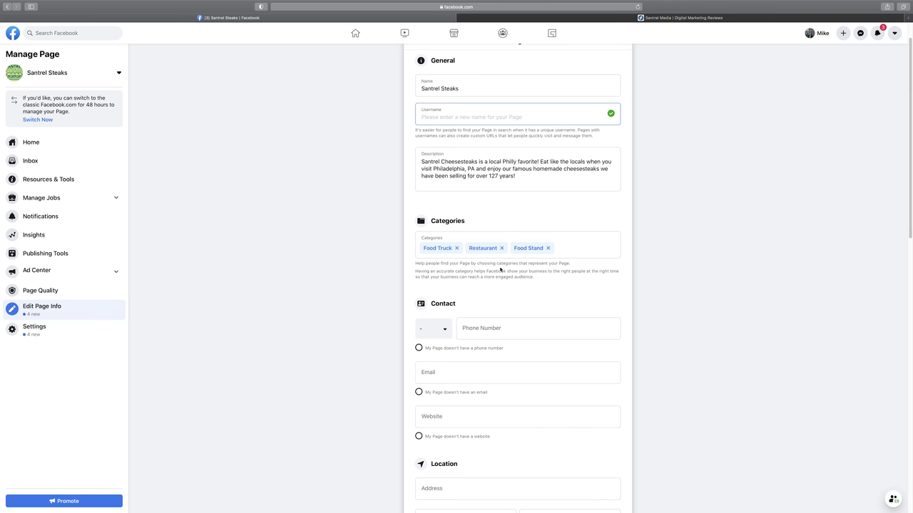
pyautogui.scroll(-3, 539, 293)
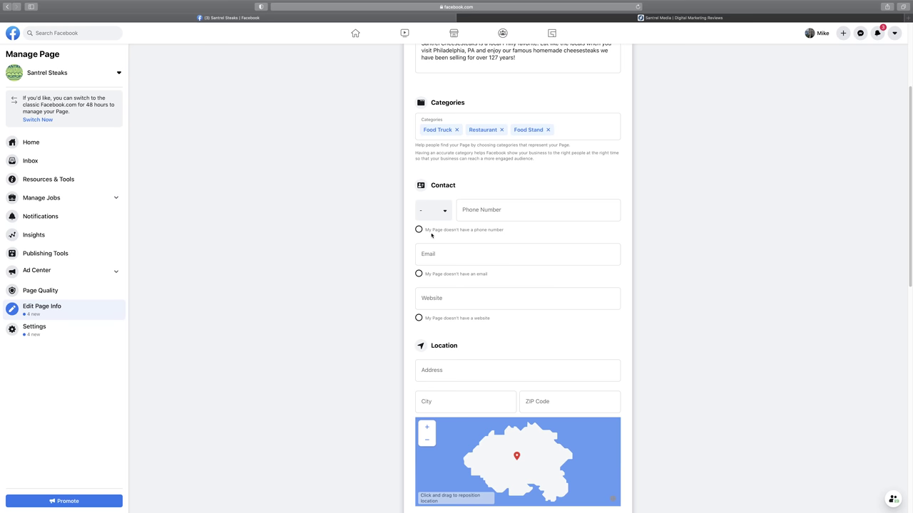
pyautogui.scroll(-1, 419, 228)
pyautogui.click(418, 215)
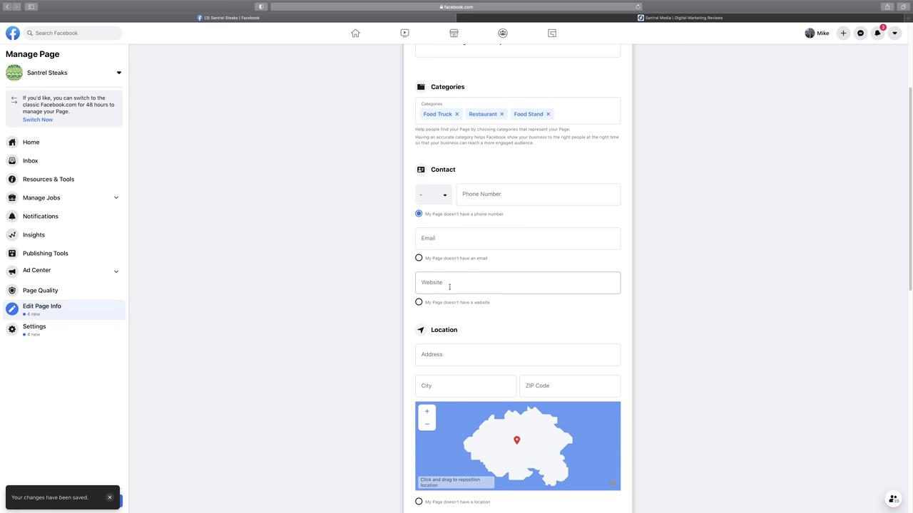
# Fill in the page's location with the business's street address and the suggested city Philadelphia, PA.
pyautogui.scroll(-4, 449, 286)
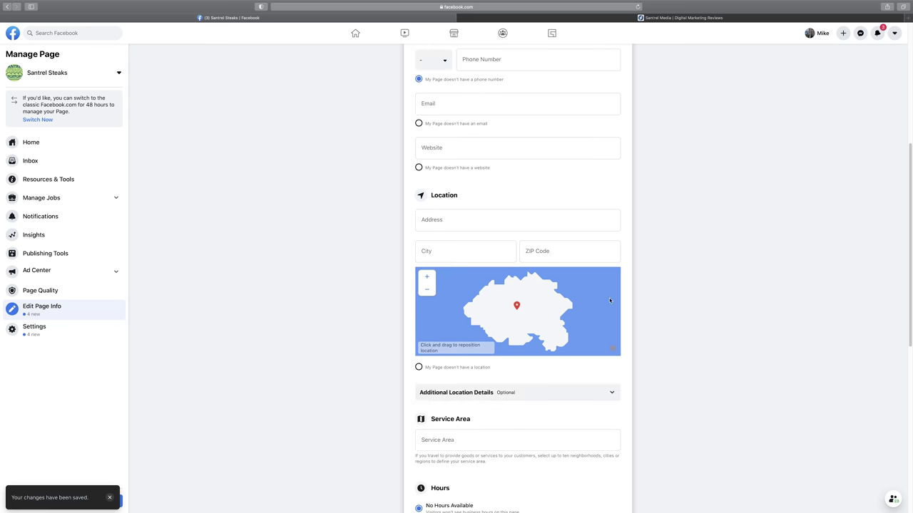
pyautogui.click(419, 367)
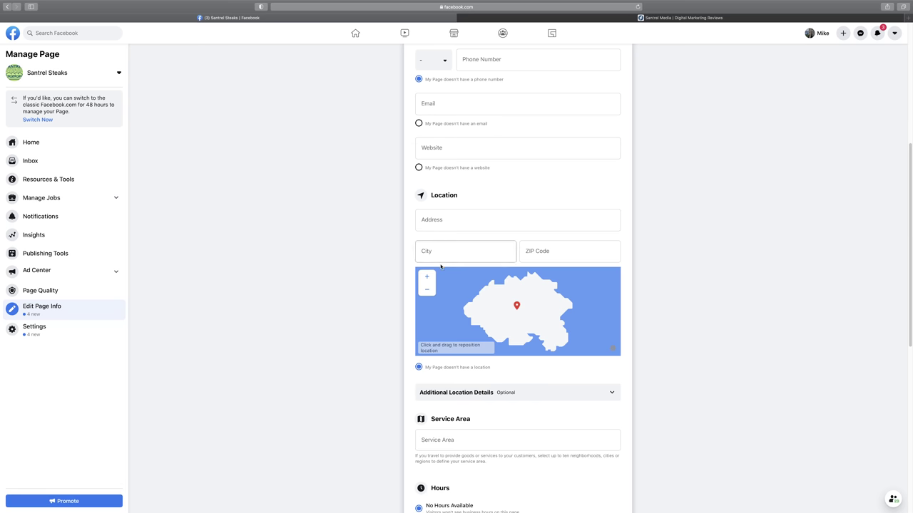
pyautogui.click(477, 217)
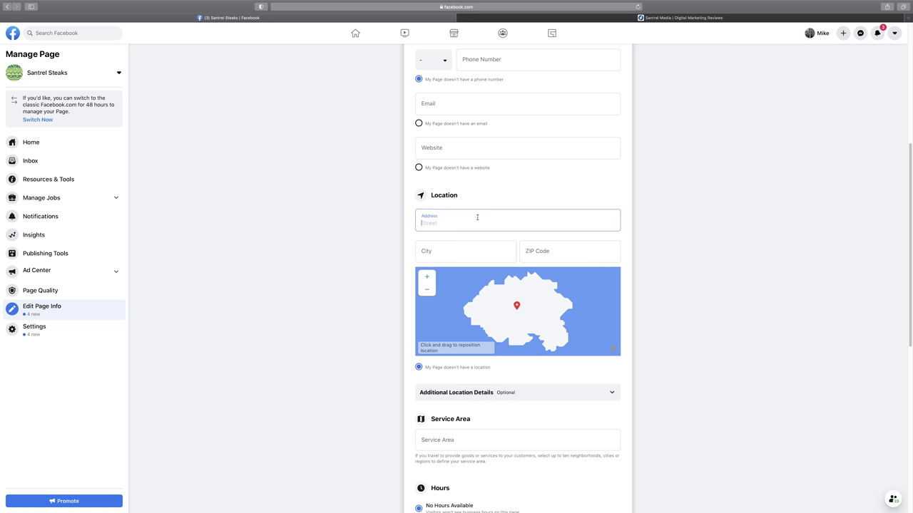
pyautogui.write('123 South St')
pyautogui.press('Tab')
pyautogui.write('Philadlep')
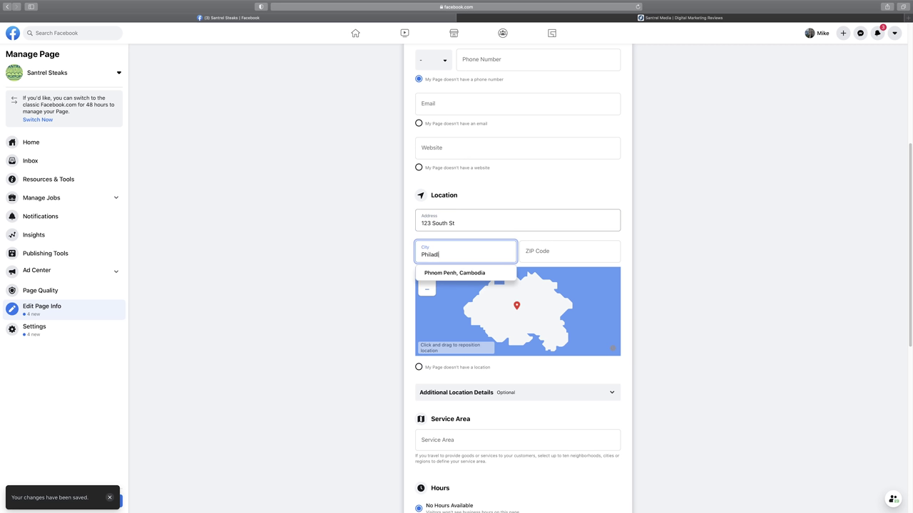
pyautogui.press('BackSpace')
pyautogui.press('BackSpace')
pyautogui.press('BackSpace')
pyautogui.write('el')
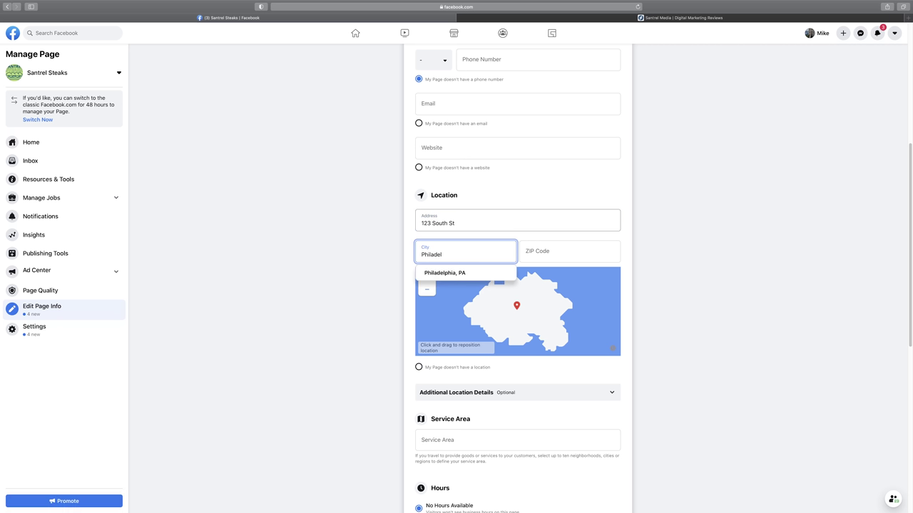
pyautogui.click(445, 273)
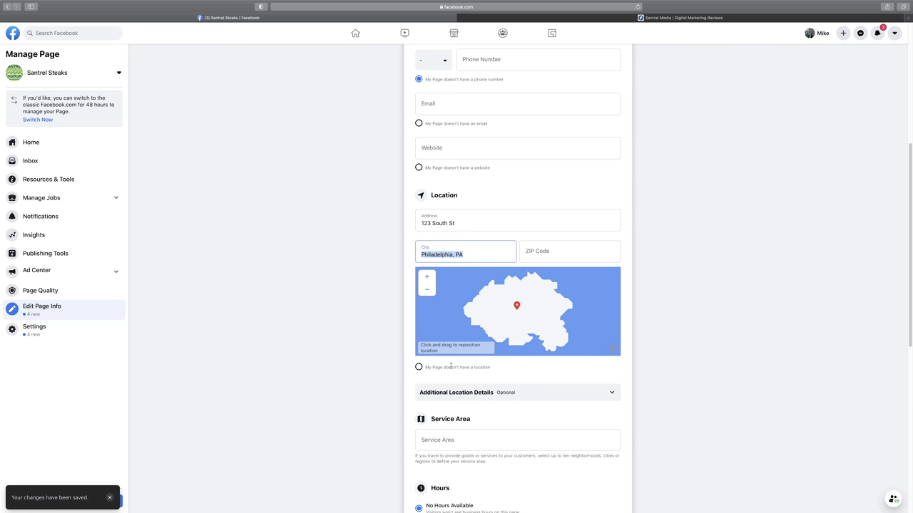
# Set the business hours to Always Open and the temporary service changes to Operating as Usual.
pyautogui.scroll(-2, 439, 414)
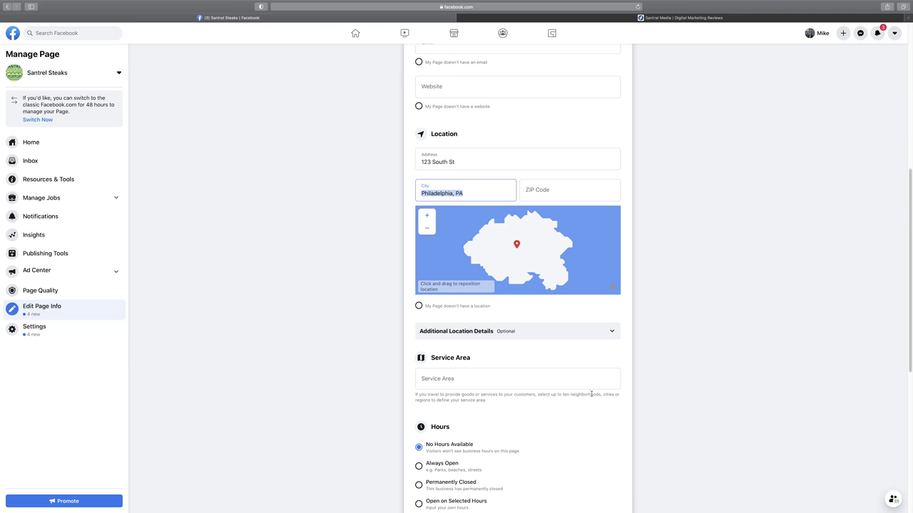
pyautogui.scroll(-1, 495, 403)
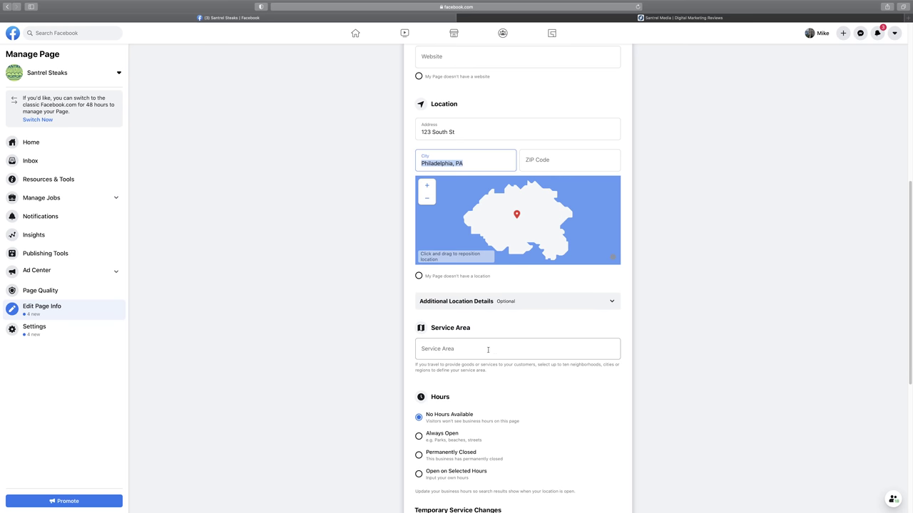
pyautogui.scroll(-4, 483, 350)
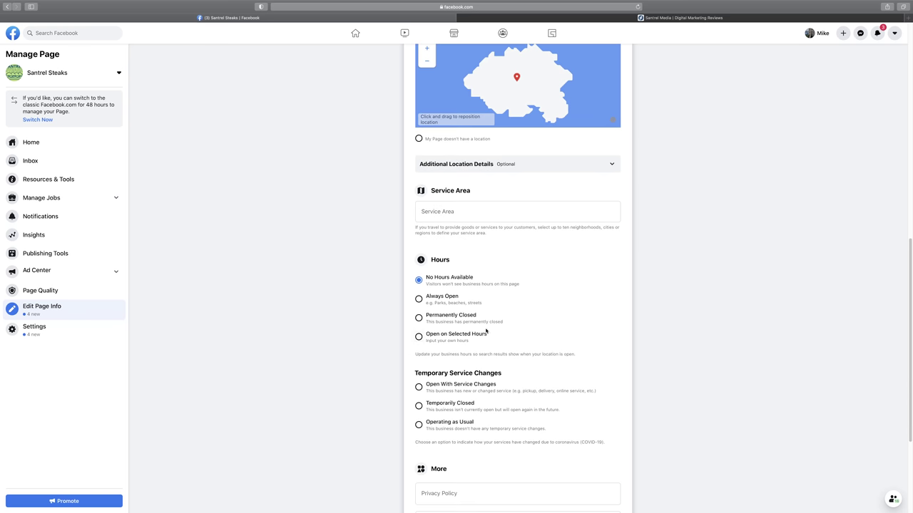
pyautogui.click(438, 298)
pyautogui.scroll(-2, 470, 349)
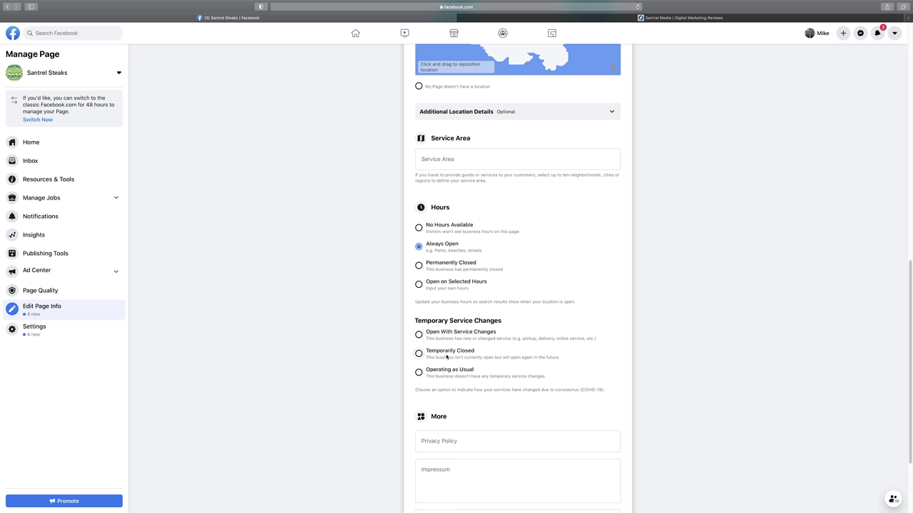
pyautogui.click(434, 370)
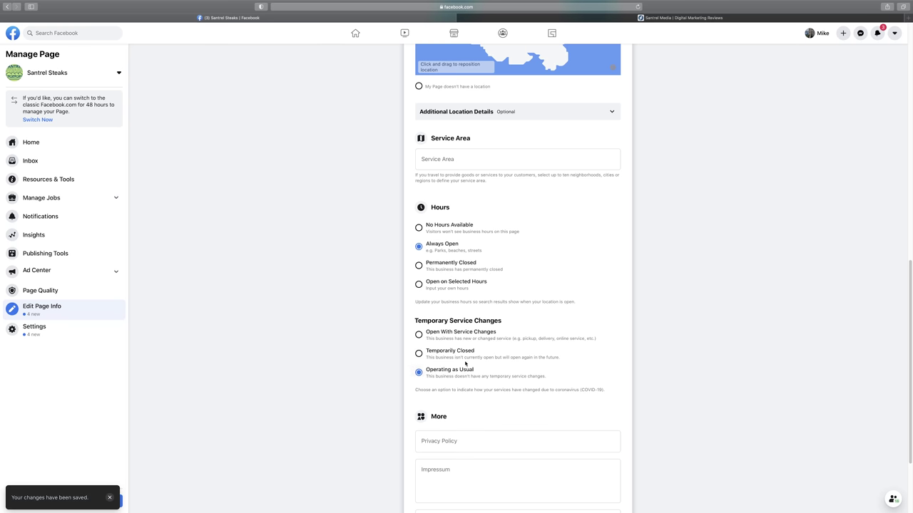
# Review the page information form from its general section to its additional fields, and open the page's general settings.
pyautogui.scroll(-3, 465, 364)
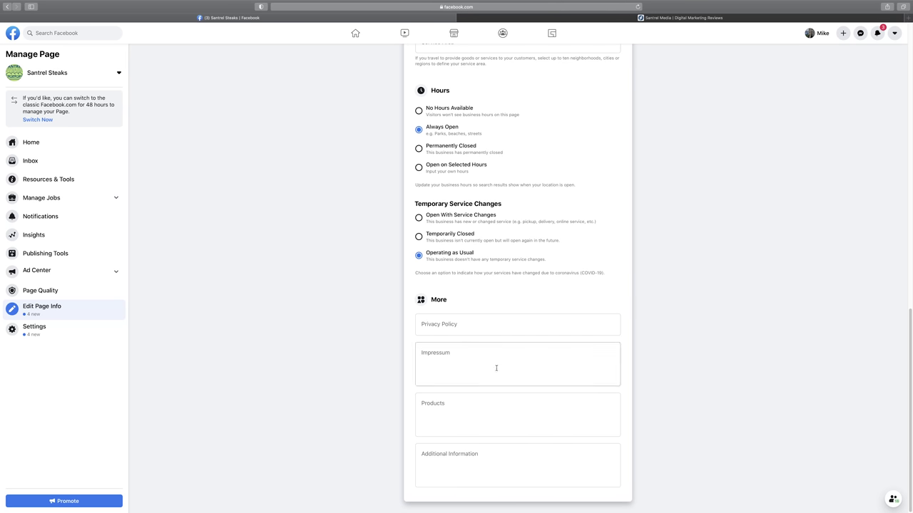
pyautogui.scroll(15, 477, 368)
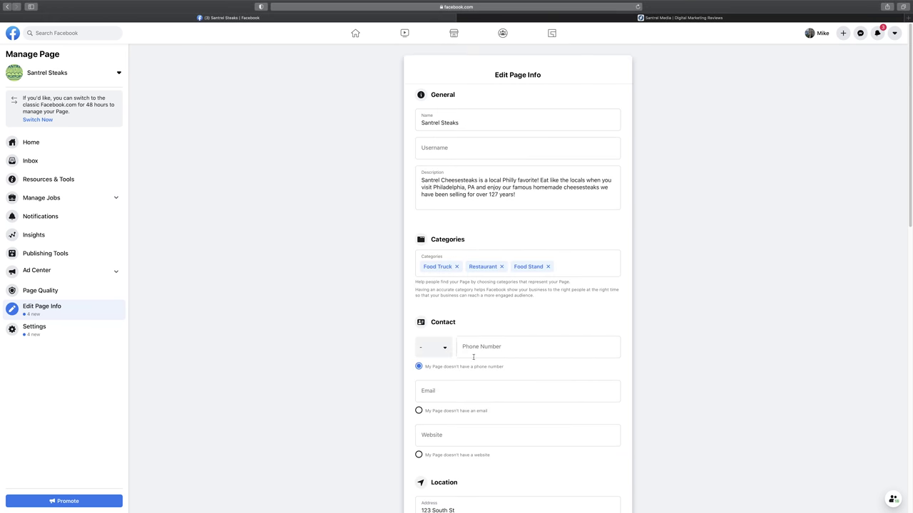
pyautogui.scroll(-15, 567, 118)
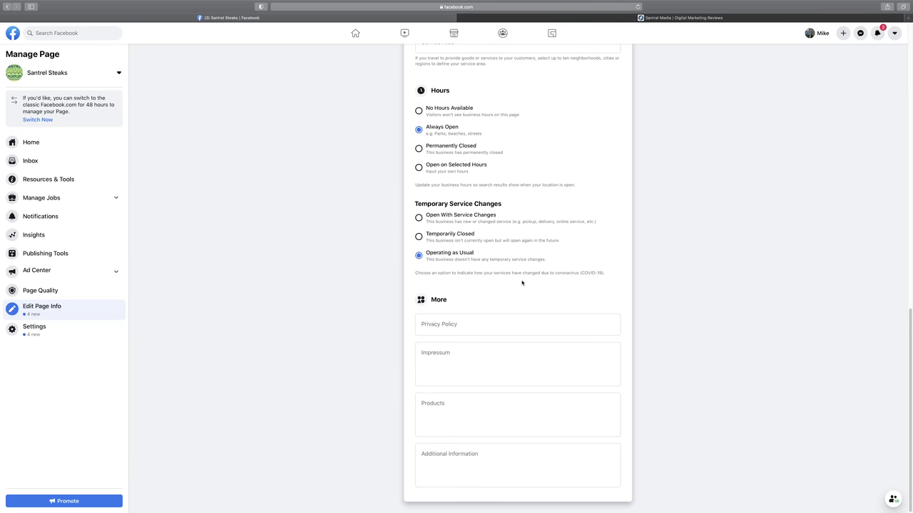
pyautogui.scroll(15, 575, 132)
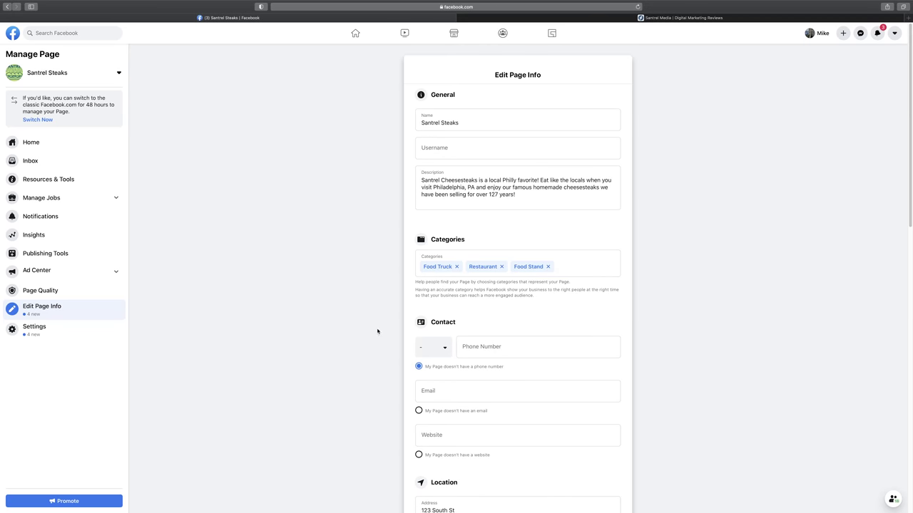
pyautogui.click(65, 334)
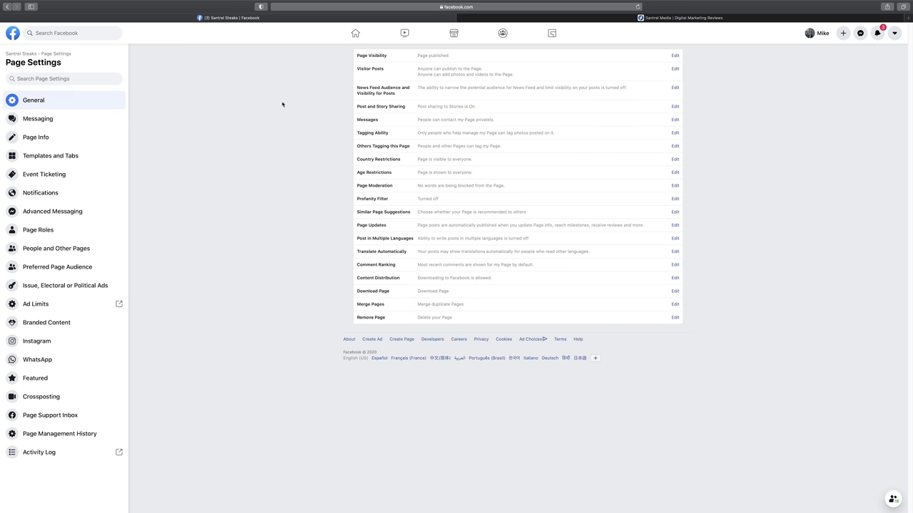
# Turn on the greeting for starting a Messenger conversation in the page's messaging settings.
pyautogui.click(85, 126)
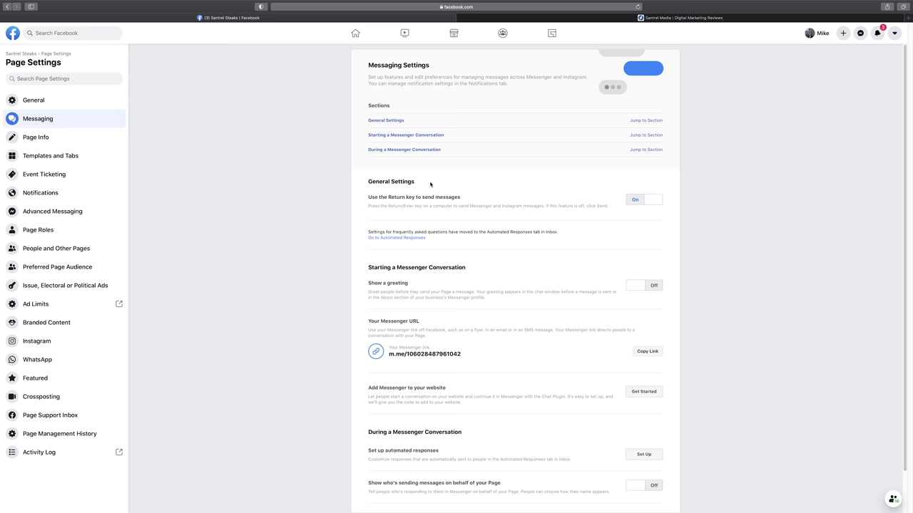
pyautogui.scroll(-2, 430, 184)
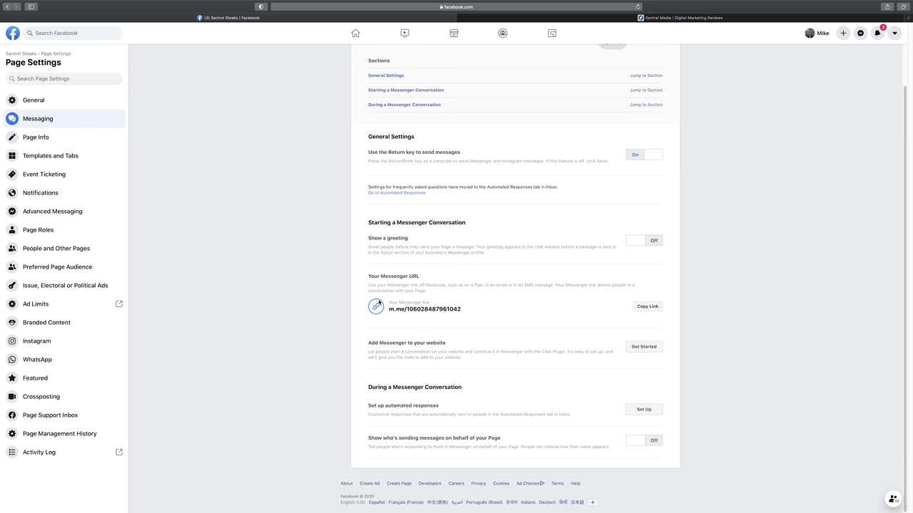
pyautogui.click(651, 242)
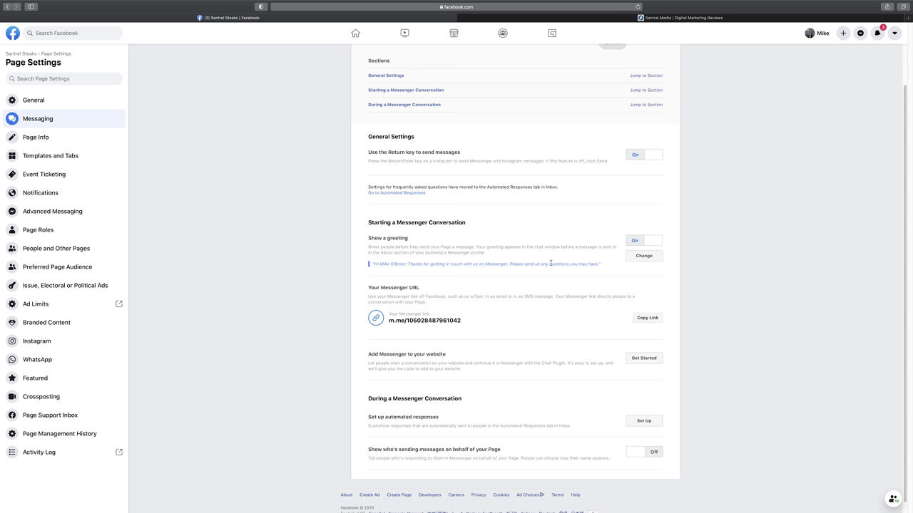
# Edit the Messenger greeting so it addresses the recipient by first name instead of full name.
pyautogui.click(639, 256)
pyautogui.scroll(-2, 469, 336)
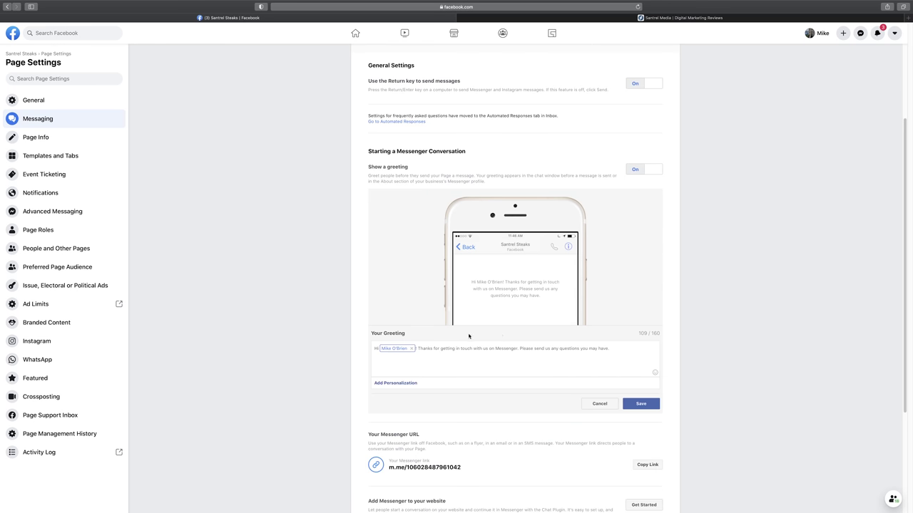
pyautogui.click(413, 350)
pyautogui.click(392, 383)
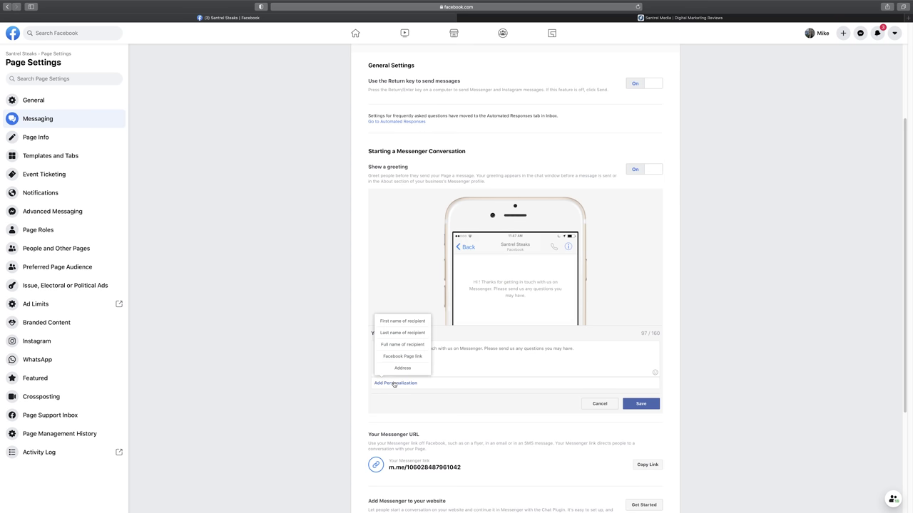
pyautogui.click(402, 321)
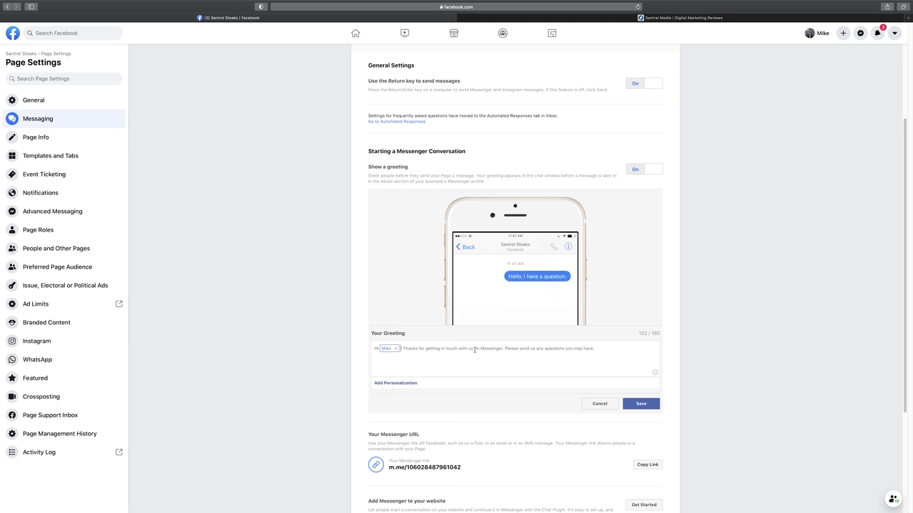
# Remove "on Messenger" from the greeting's thank-you sentence and save the greeting.
pyautogui.moveTo(473, 349); pyautogui.dragTo(502, 347)
pyautogui.press('BackSpace')
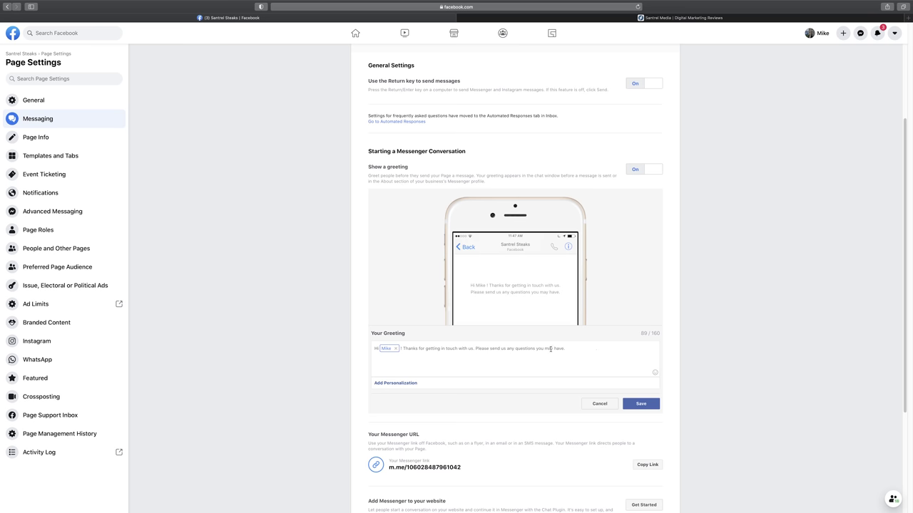
pyautogui.moveTo(565, 349); pyautogui.dragTo(478, 346)
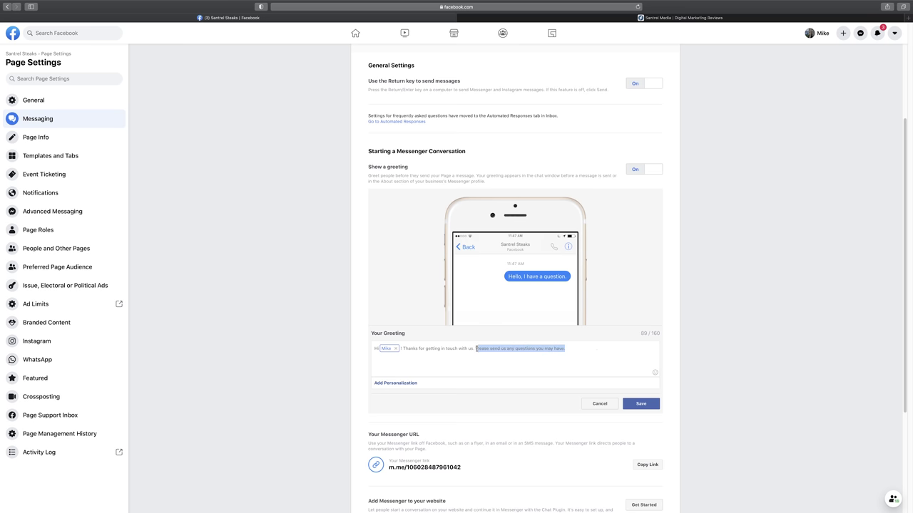
pyautogui.tripleClick(552, 354)
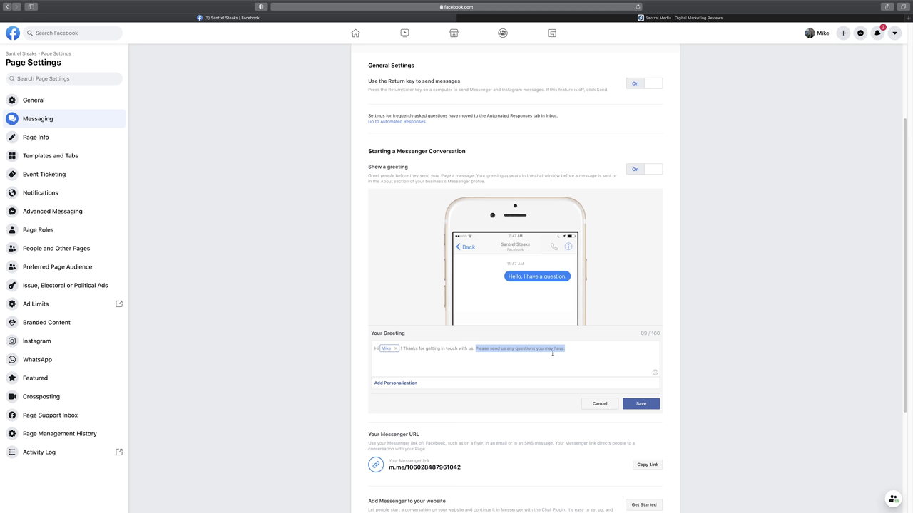
pyautogui.click(599, 350)
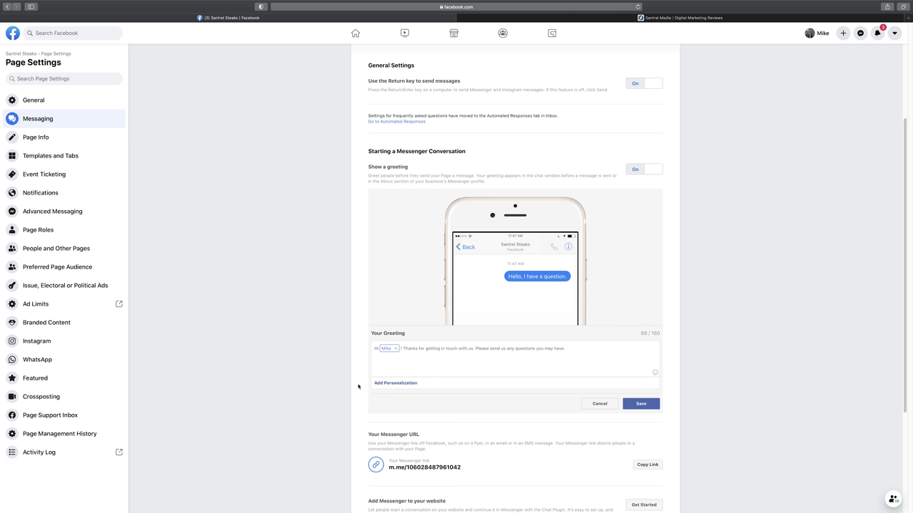
pyautogui.click(395, 384)
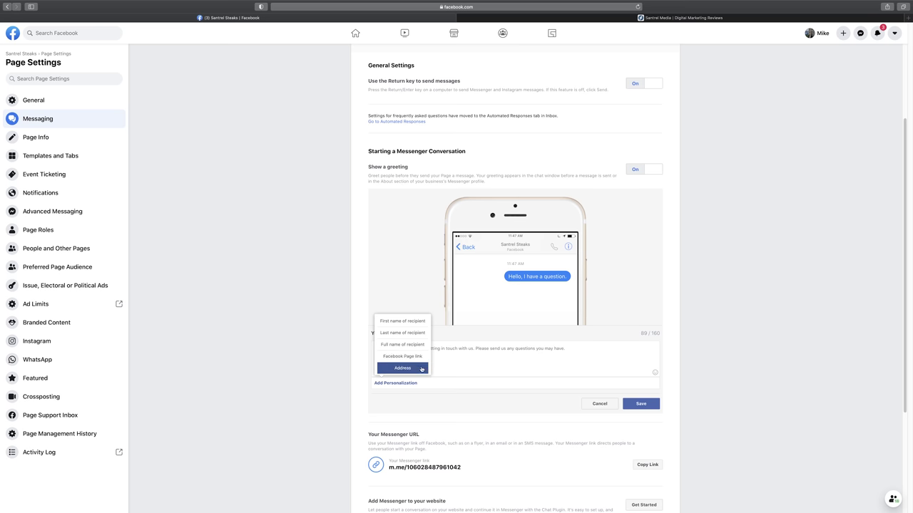
pyautogui.click(461, 364)
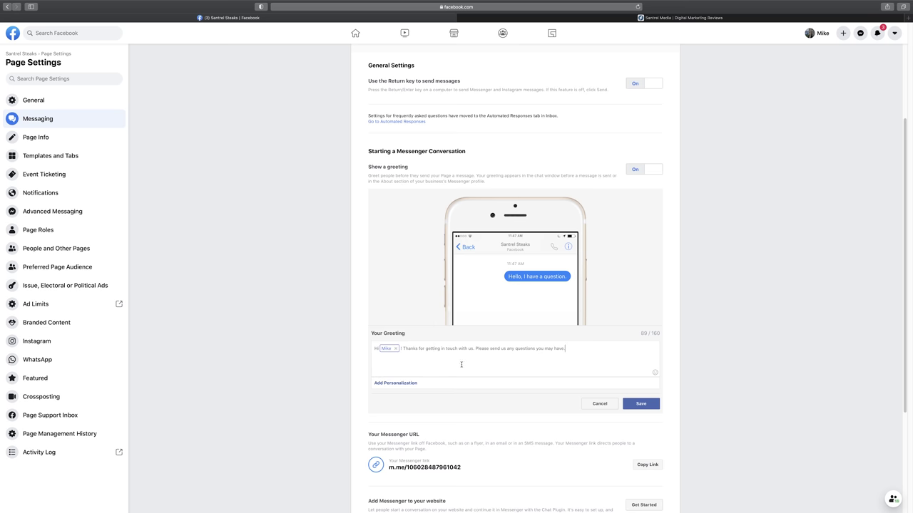
pyautogui.click(656, 402)
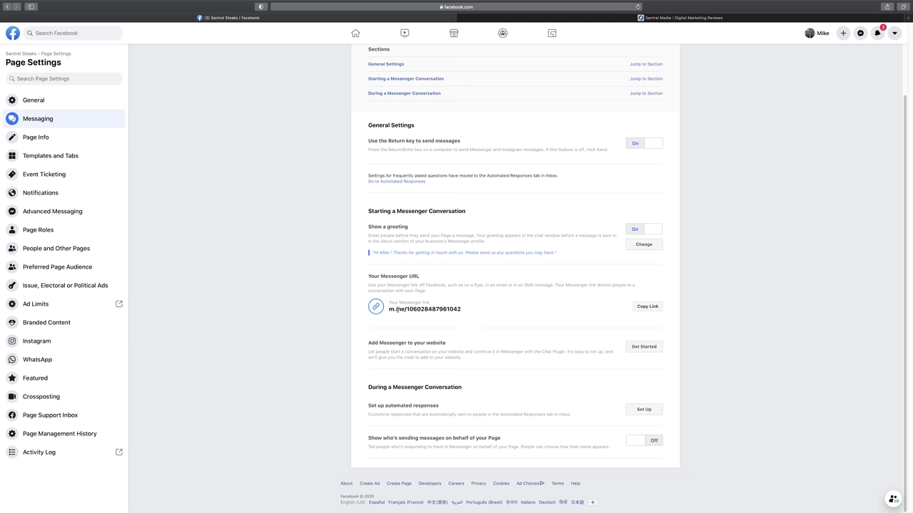
pyautogui.moveTo(405, 309); pyautogui.dragTo(461, 309)
pyautogui.tripleClick(456, 309)
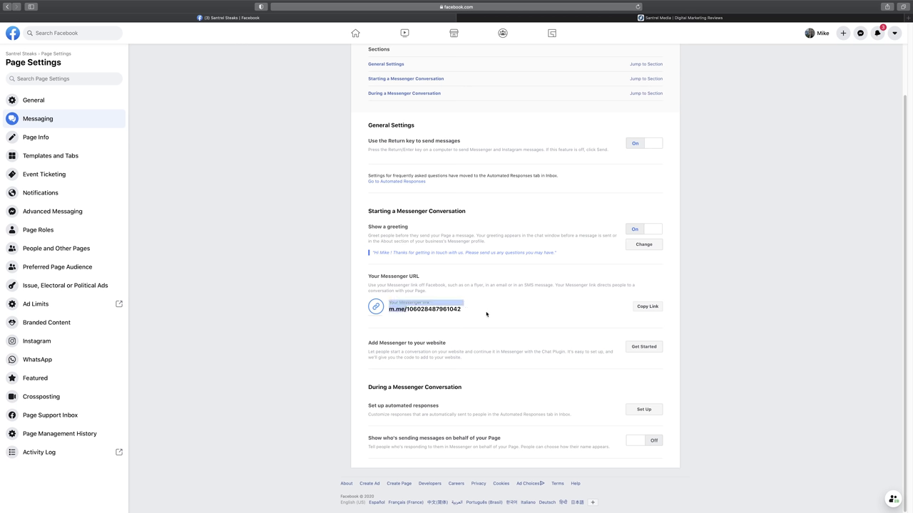
pyautogui.click(487, 316)
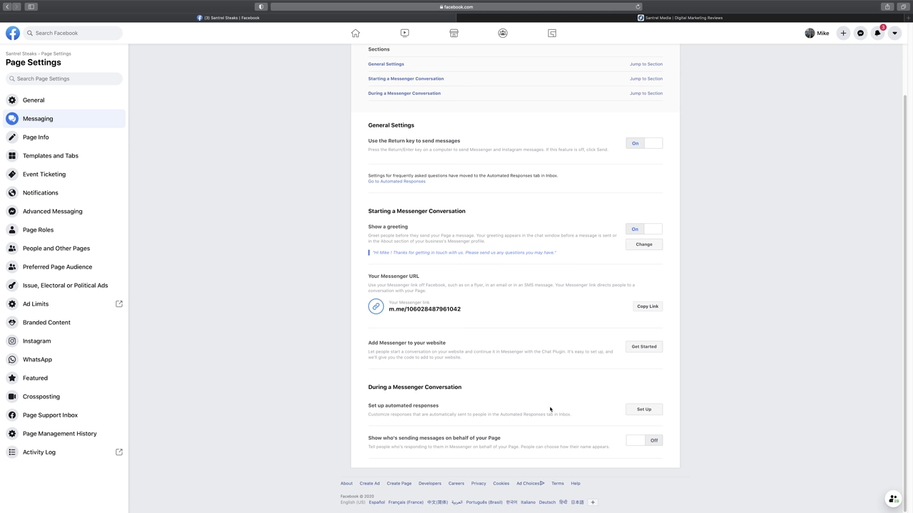
# Rewrite and save the Instant Reply automated response, thanking customers for their question, mentioning busy cheesesteak making, and offering 10% off with code SANTREL10.
pyautogui.click(651, 412)
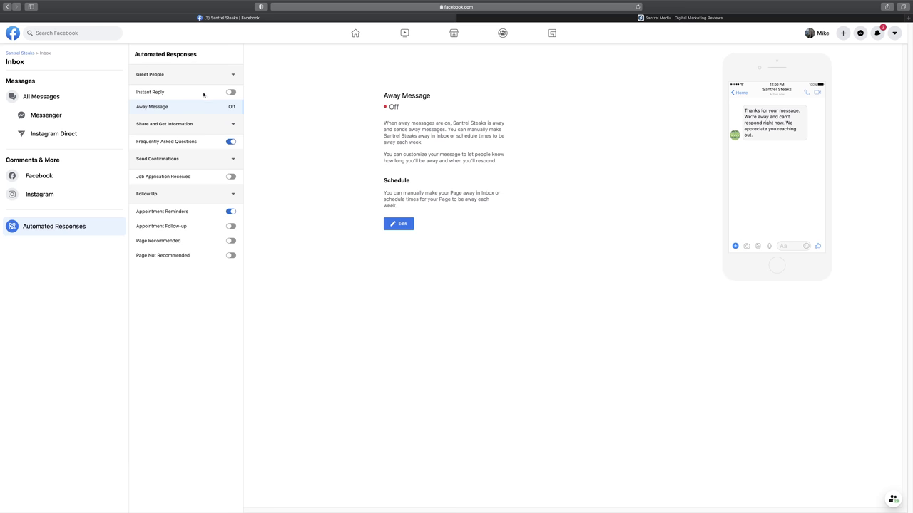
pyautogui.click(213, 94)
pyautogui.click(399, 225)
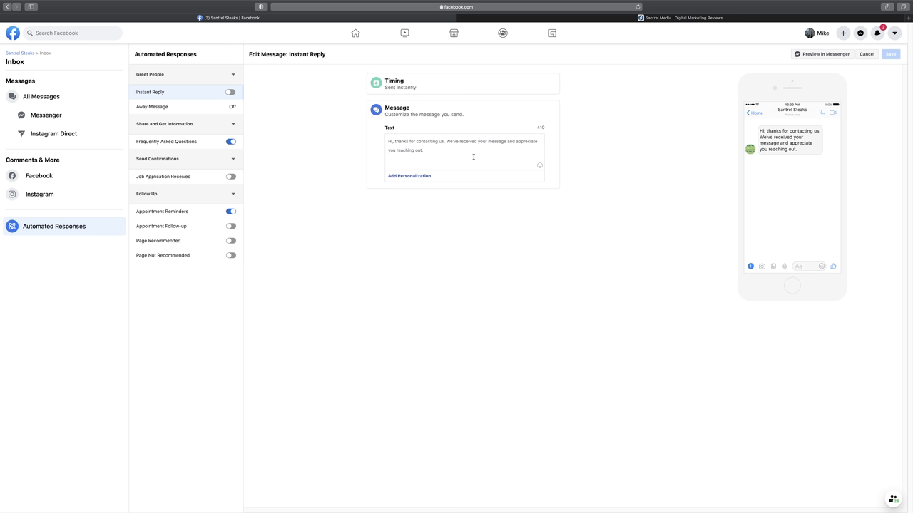
pyautogui.click(415, 149)
pyautogui.press('super+Up')
pyautogui.press('shift+super+Down')
pyautogui.write('Hey tha')
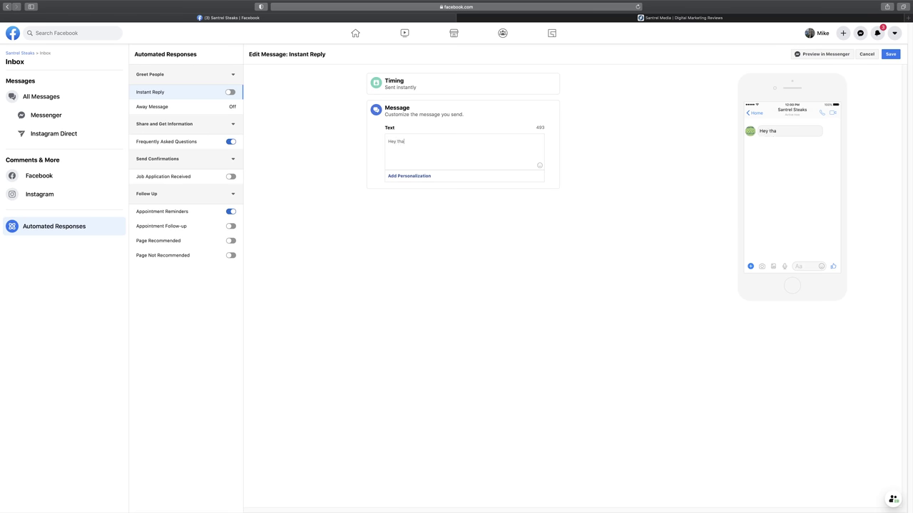
pyautogui.write('nks for  your')
pyautogui.write('question! I normally check Facebook messenger as much as possible, but I might be busy making a delicious cheesesteak right now! Please feel free to look around our page for the time being. Also, for your patience, here is a discount code to save 10%! SANTREL10')
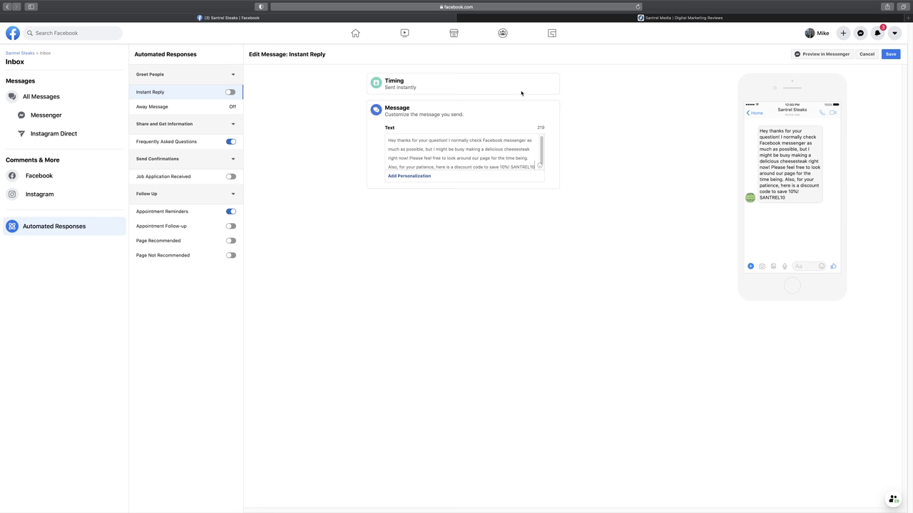
pyautogui.click(890, 54)
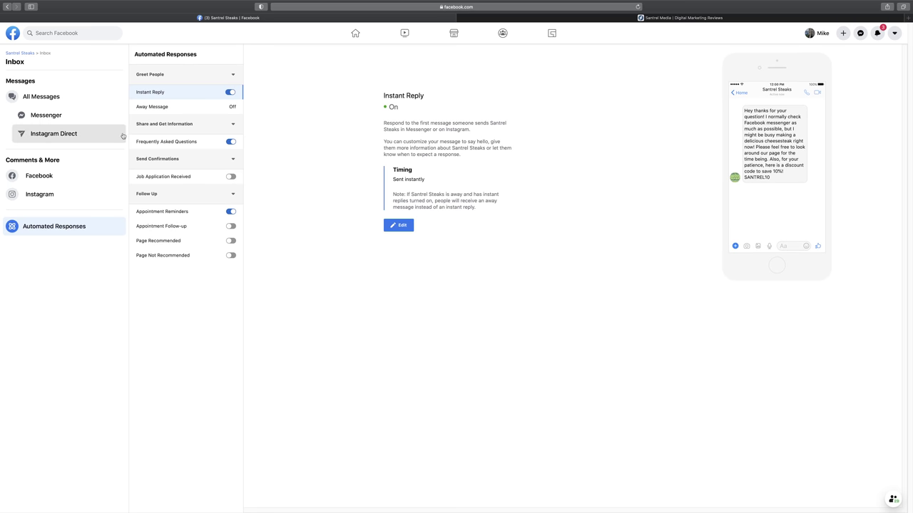
# Return to the page settings and review the messaging and page information sections.
pyautogui.click(19, 54)
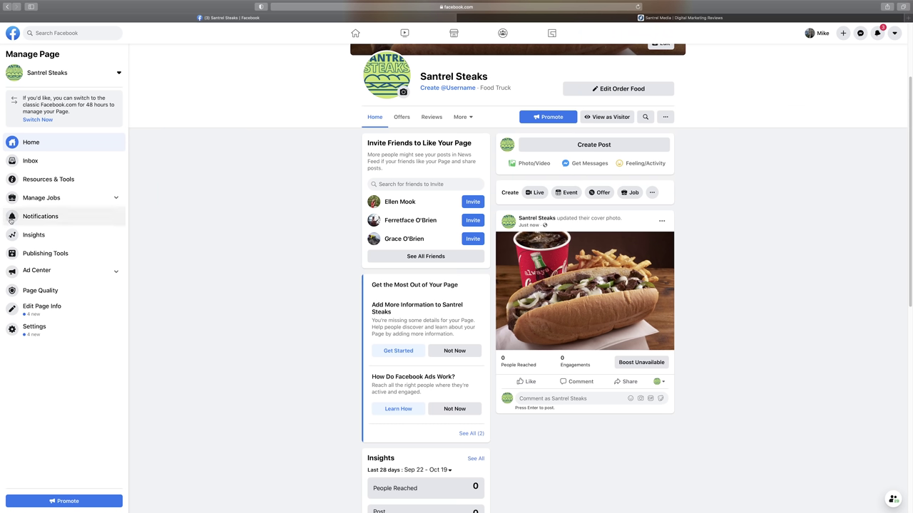
pyautogui.click(35, 328)
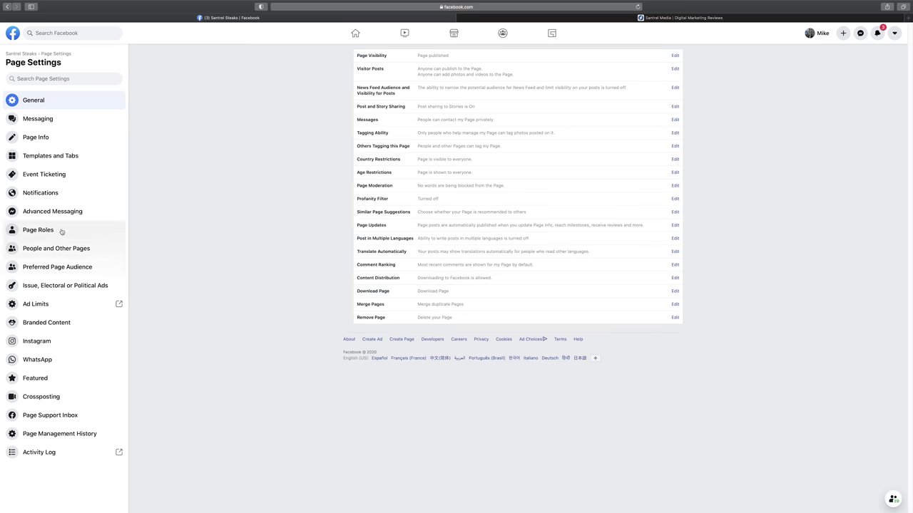
pyautogui.click(74, 120)
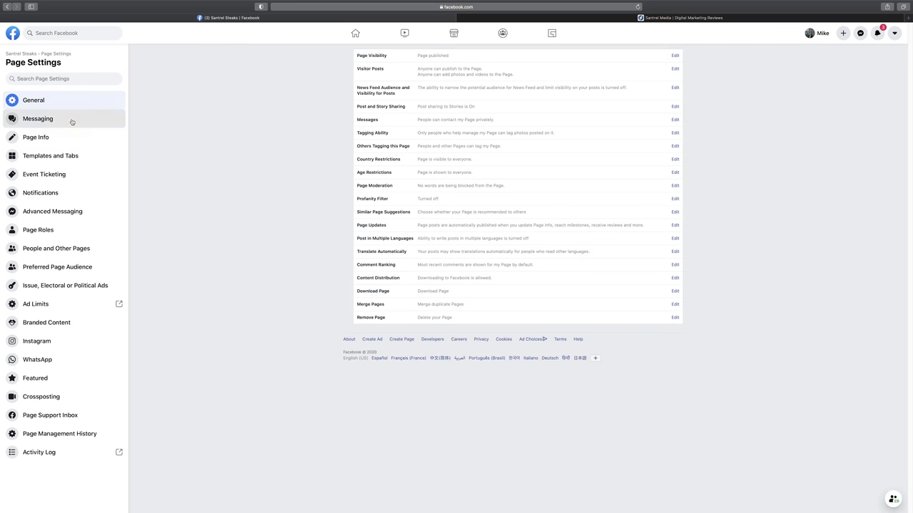
pyautogui.scroll(-2, 434, 321)
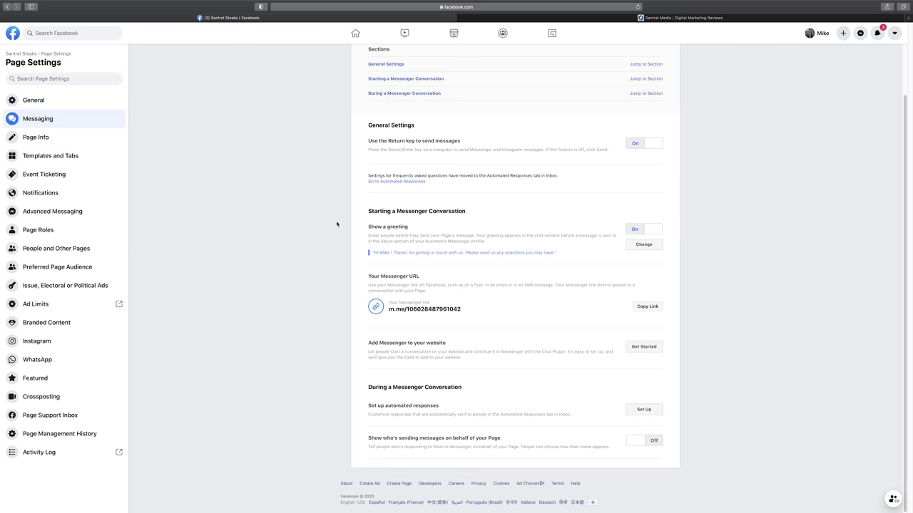
pyautogui.click(77, 145)
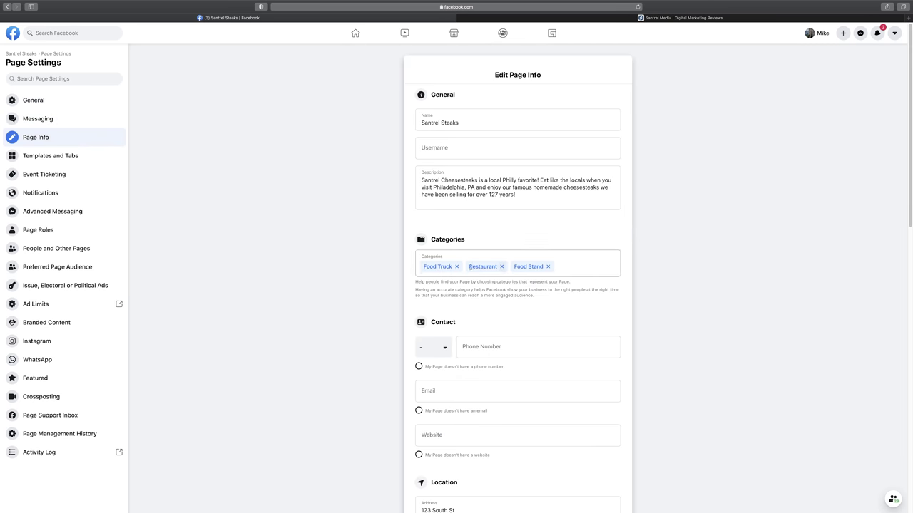
pyautogui.scroll(-10, 352, 297)
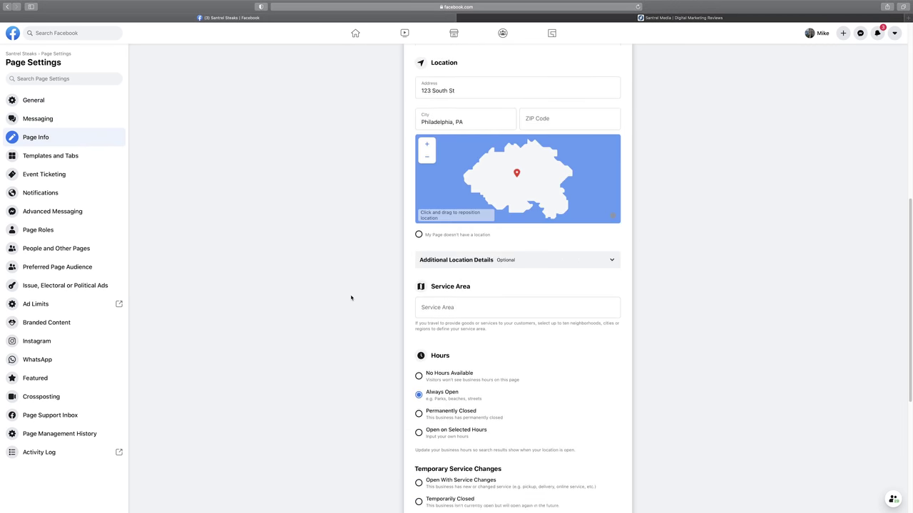
pyautogui.scroll(10, 350, 397)
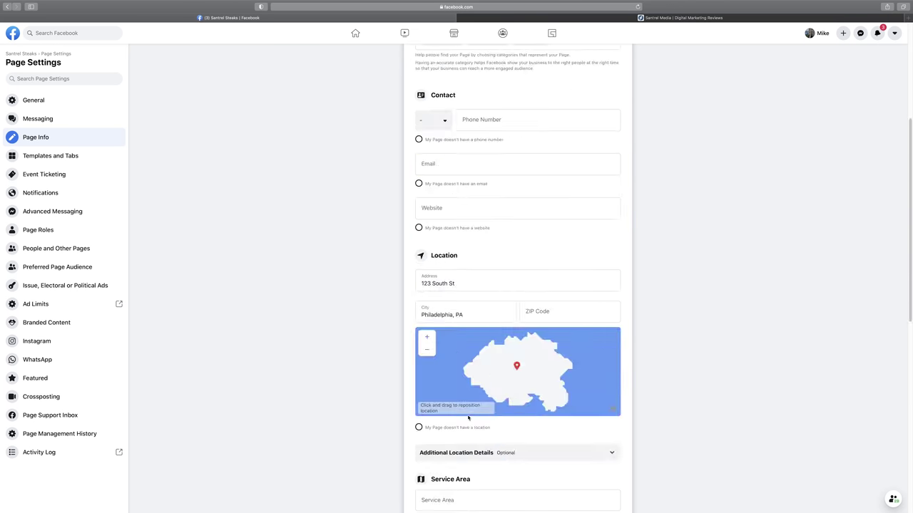
# Turn on the page's Services tab and reorder the tabs, placing Services below Reviews, About below Home, and Offers below Jobs.
pyautogui.click(75, 163)
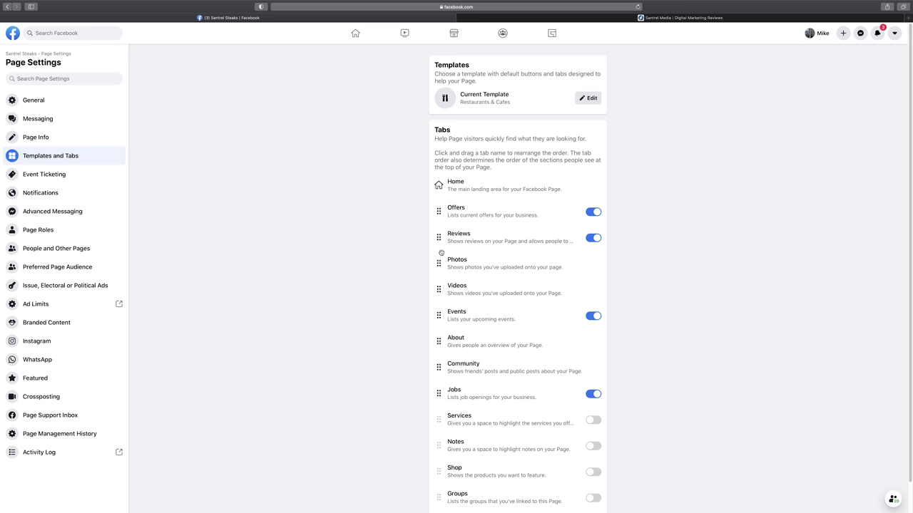
pyautogui.scroll(-1, 498, 307)
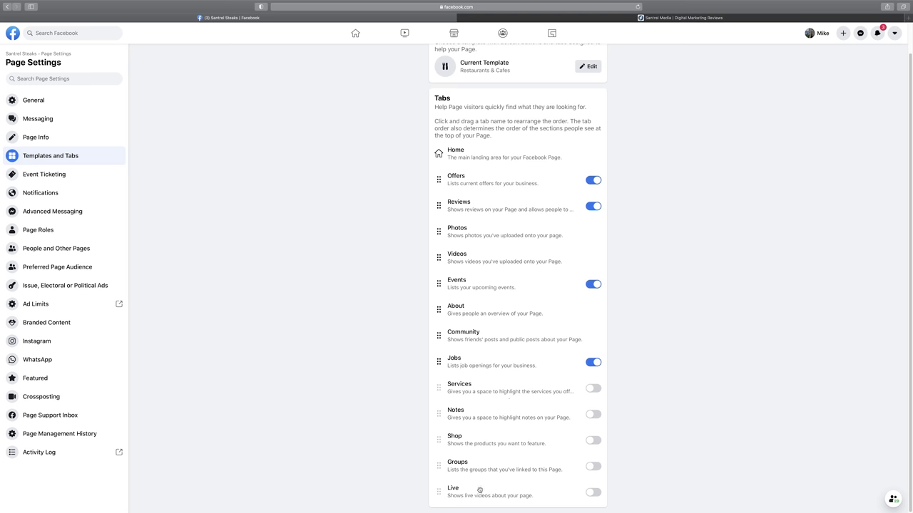
pyautogui.click(593, 388)
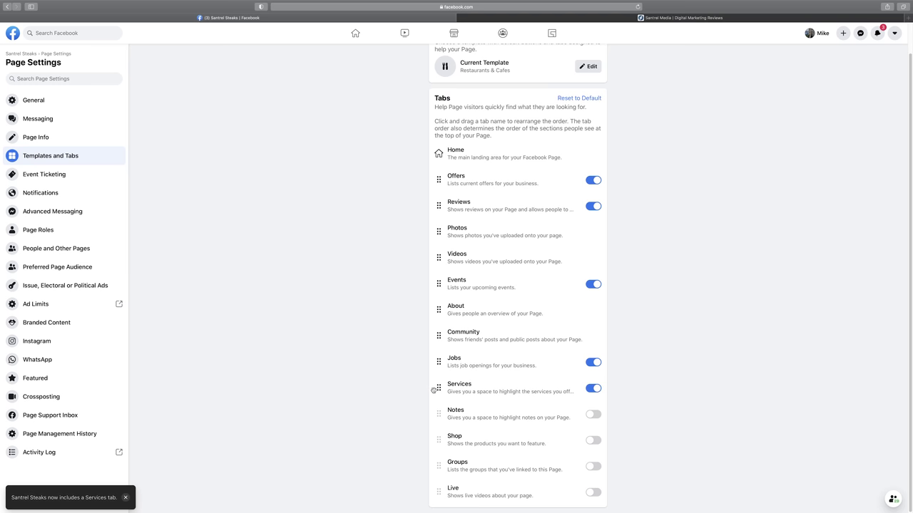
pyautogui.moveTo(433, 392); pyautogui.dragTo(447, 232)
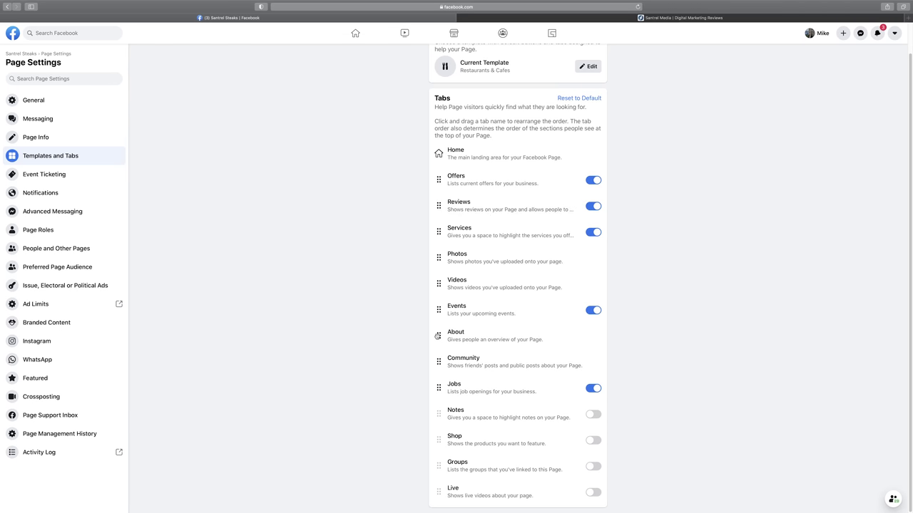
pyautogui.moveTo(438, 336); pyautogui.dragTo(438, 389)
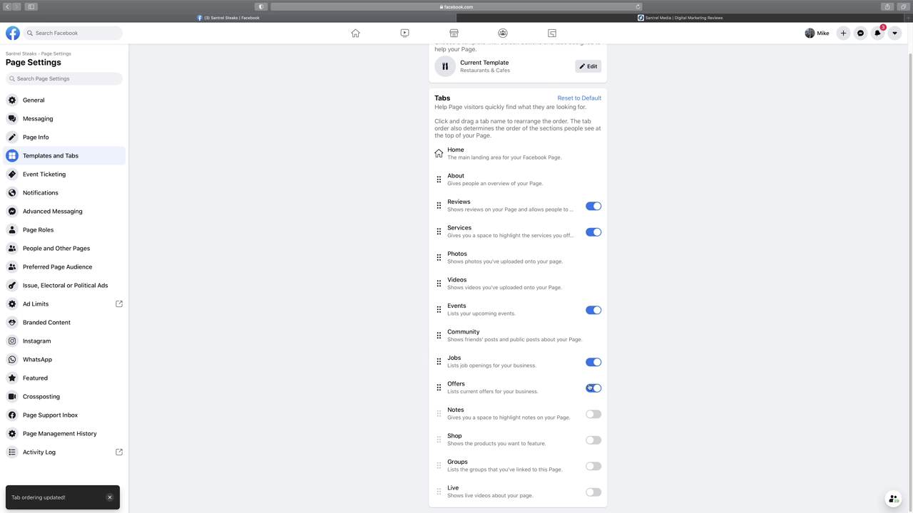
# Turn off the Offers, Jobs and Events tabs.
pyautogui.click(594, 389)
pyautogui.click(595, 365)
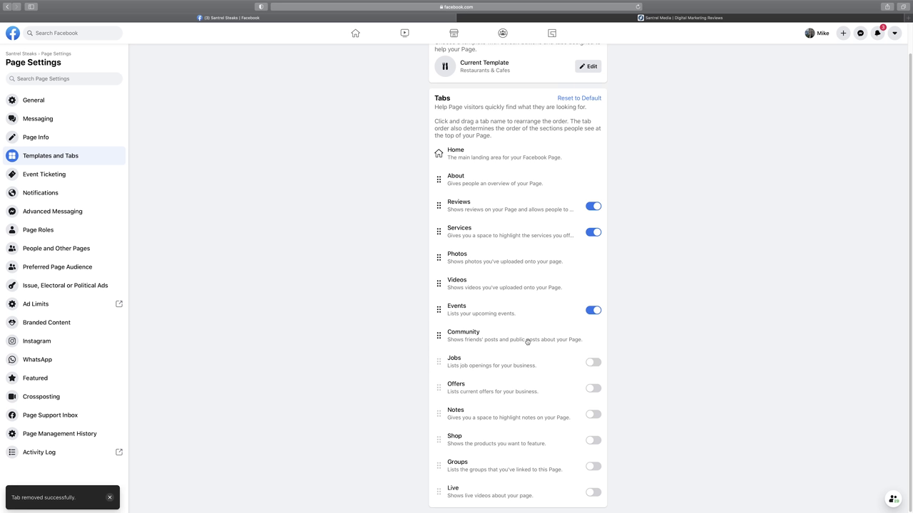
pyautogui.click(592, 311)
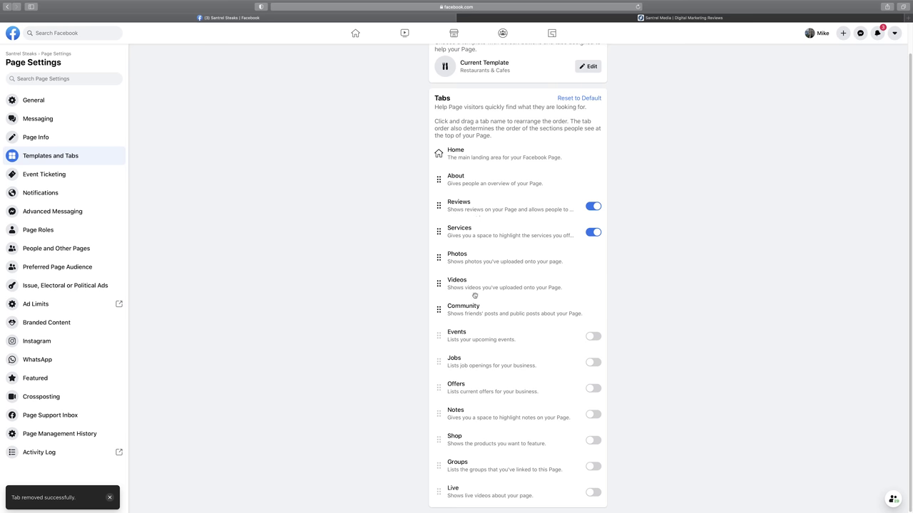
# Review the available page templates, close the list, and open the event ticketing settings.
pyautogui.scroll(2, 619, 217)
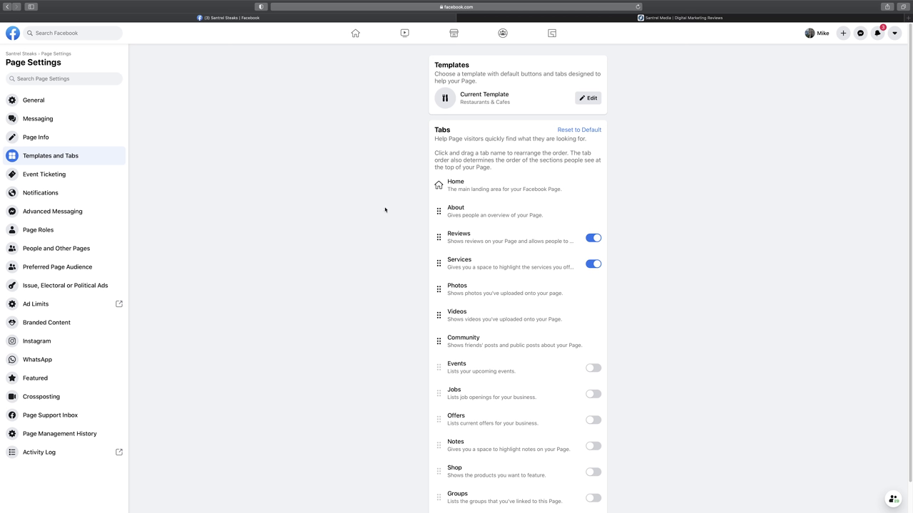
pyautogui.click(589, 99)
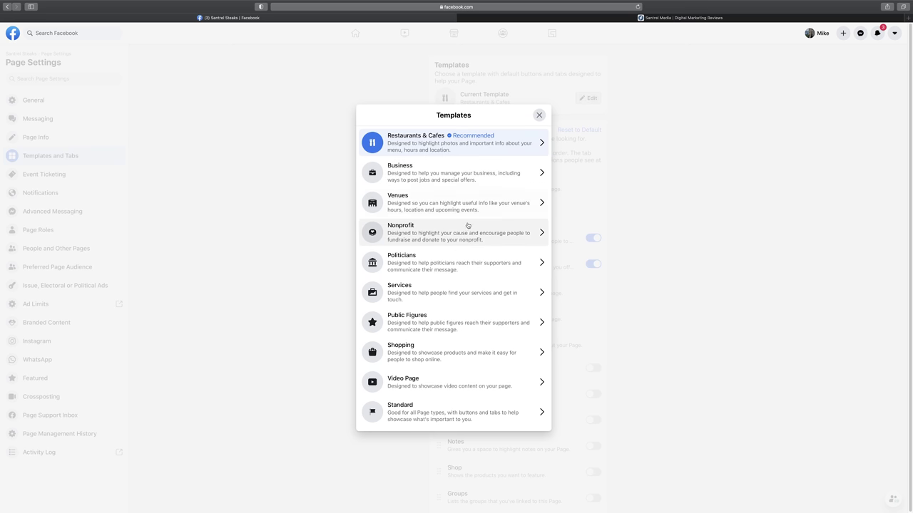
pyautogui.click(703, 205)
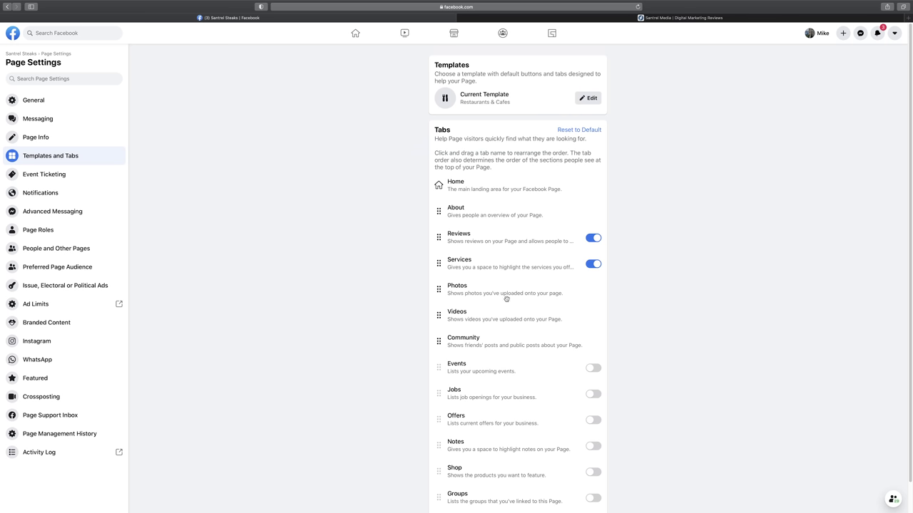
pyautogui.scroll(-1, 500, 346)
pyautogui.scroll(1, 491, 335)
pyautogui.click(76, 174)
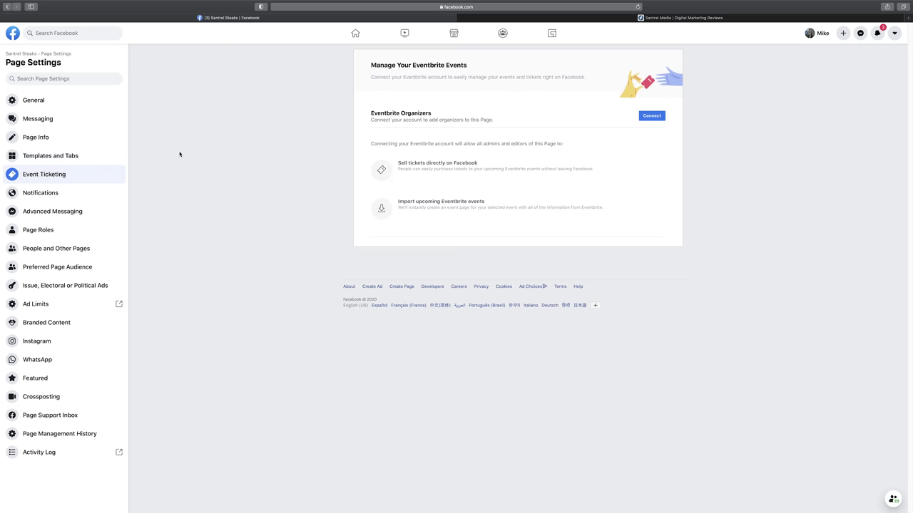
# Open the notification settings and turn off alerts for new followers, post likes, new likes, edits to your posts and post shares.
pyautogui.click(67, 195)
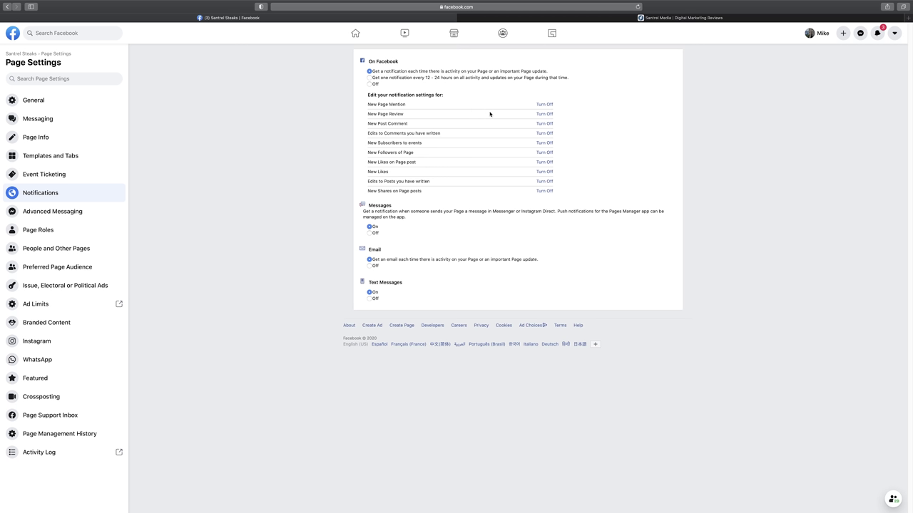
pyautogui.click(543, 152)
pyautogui.click(545, 162)
pyautogui.click(546, 172)
pyautogui.click(544, 182)
pyautogui.click(545, 191)
# Set on-Facebook notifications to one every 12 - 24 hours, and turn off email and text message notifications.
pyautogui.click(369, 77)
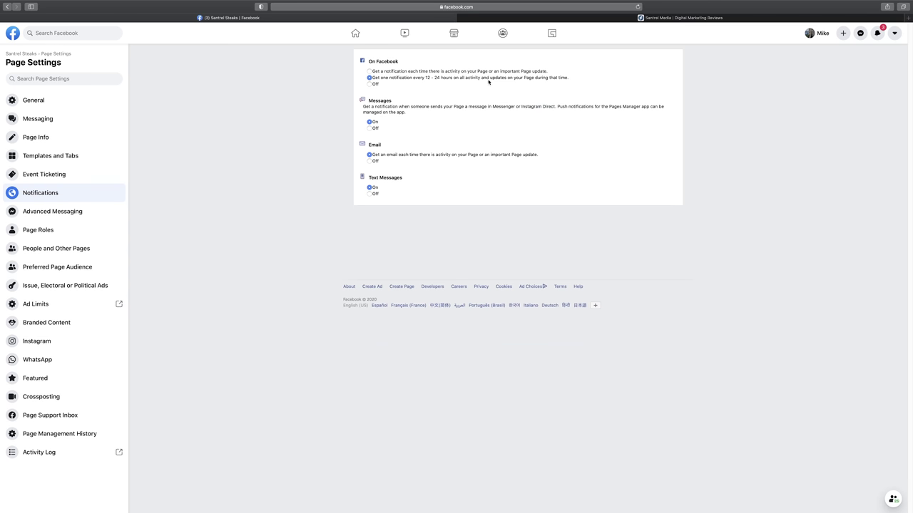
pyautogui.click(376, 162)
pyautogui.click(373, 195)
# Review the Advanced Messaging settings, including general settings, requested features and high-volume messages.
pyautogui.click(34, 212)
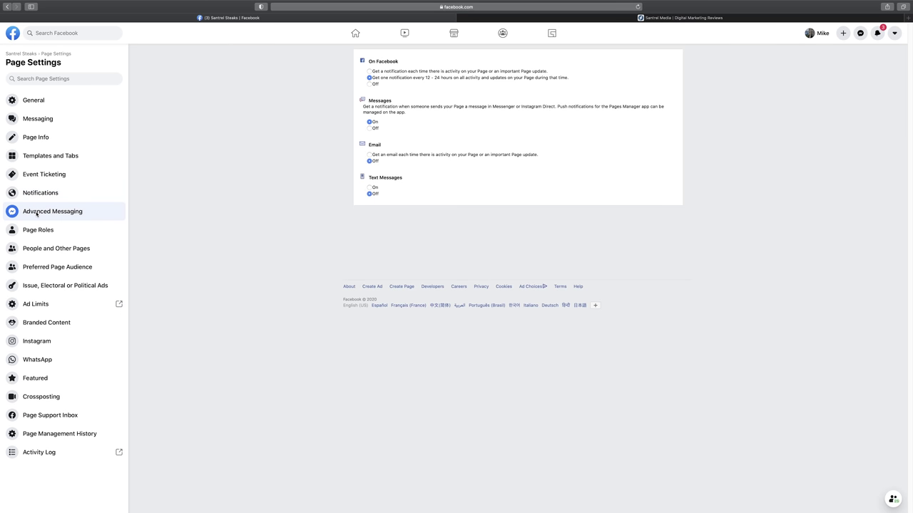
pyautogui.scroll(-2, 638, 255)
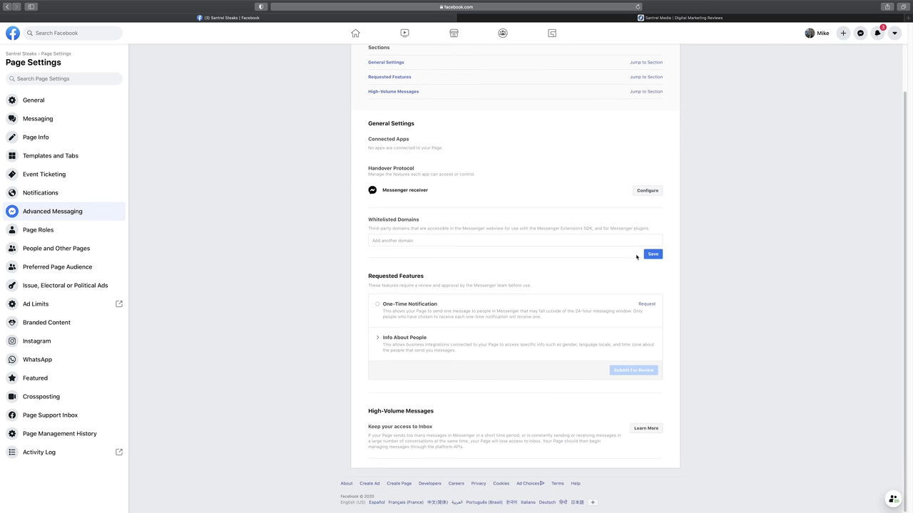
pyautogui.scroll(2, 608, 265)
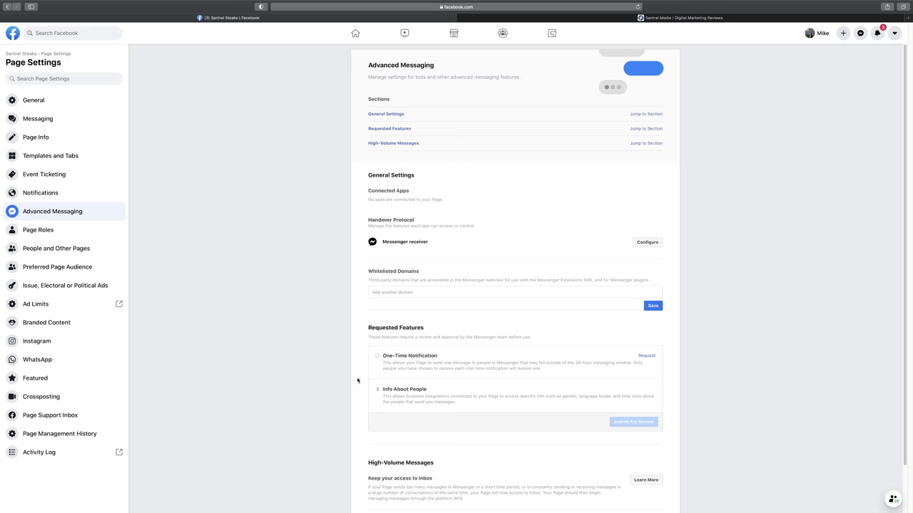
# Open the Page Roles settings and view the roles that can be assigned to a new person.
pyautogui.click(72, 235)
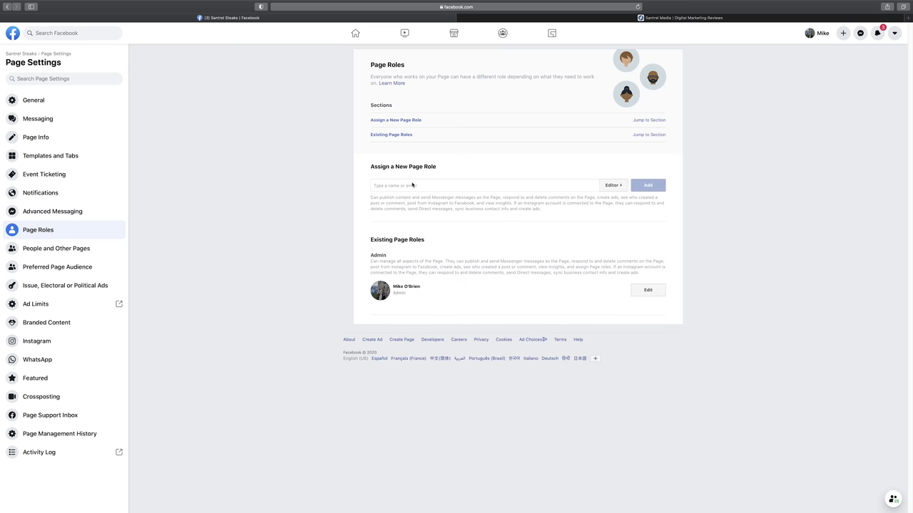
pyautogui.click(611, 184)
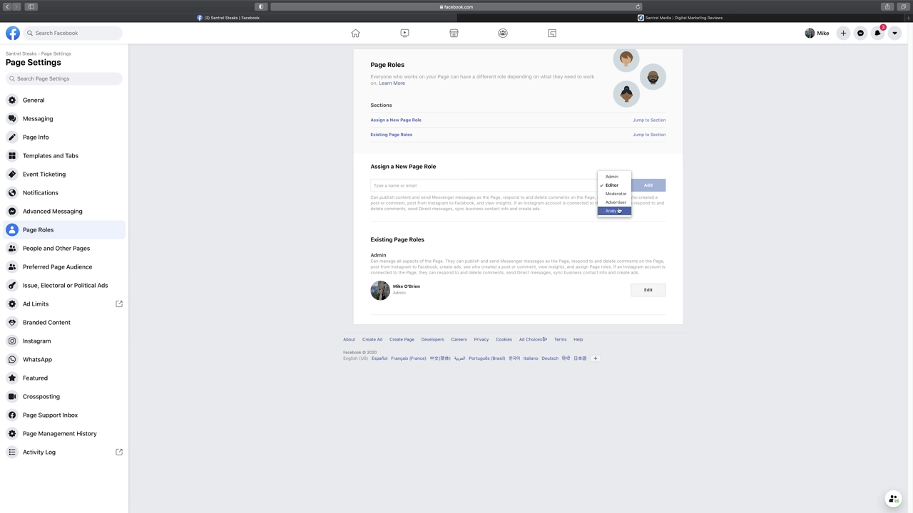
pyautogui.click(534, 218)
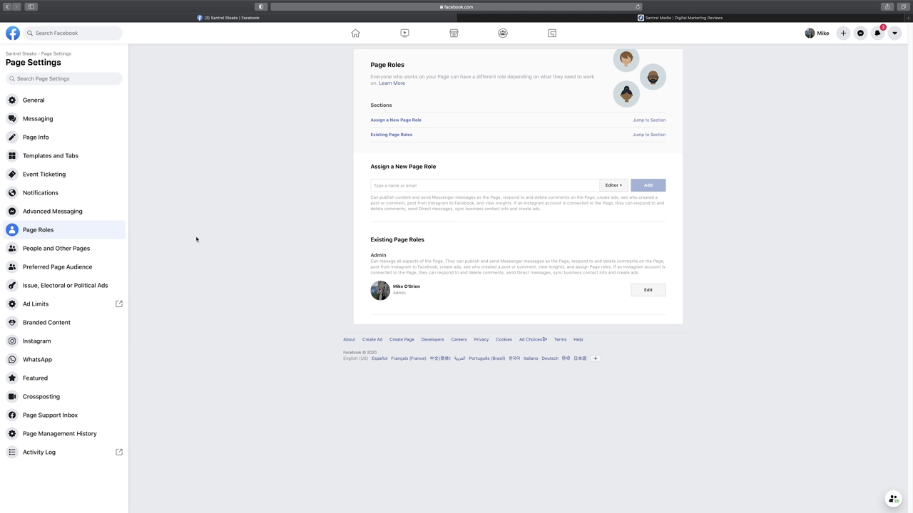
# Look through the People and Other Pages, Preferred Page Audience, political ads and Branded Content settings.
pyautogui.click(97, 252)
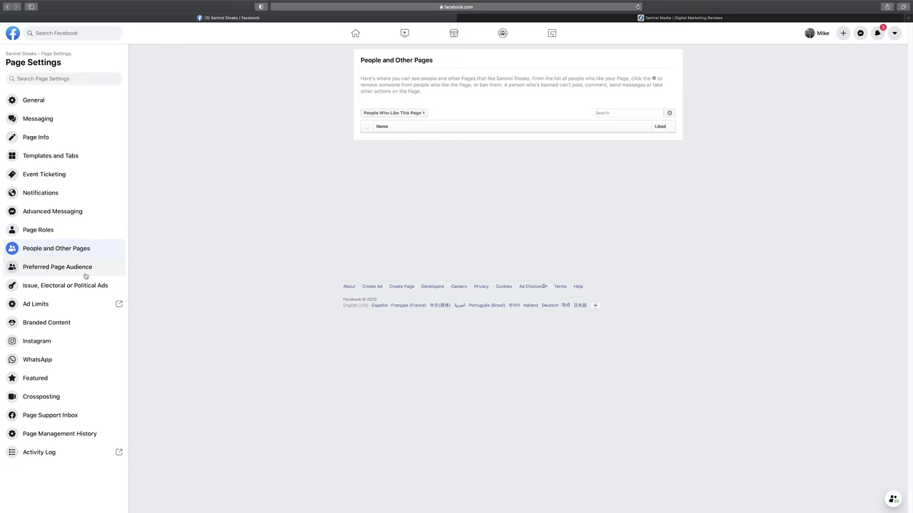
pyautogui.click(85, 274)
pyautogui.click(76, 286)
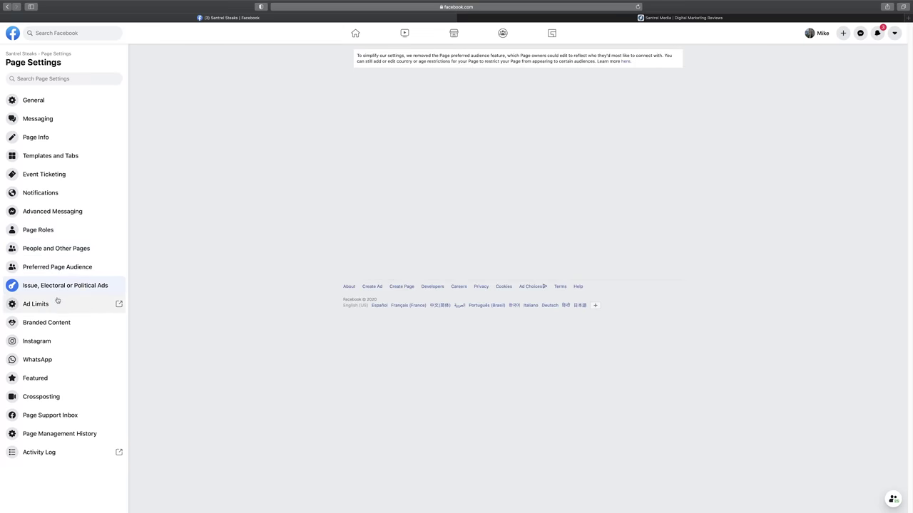
pyautogui.click(60, 325)
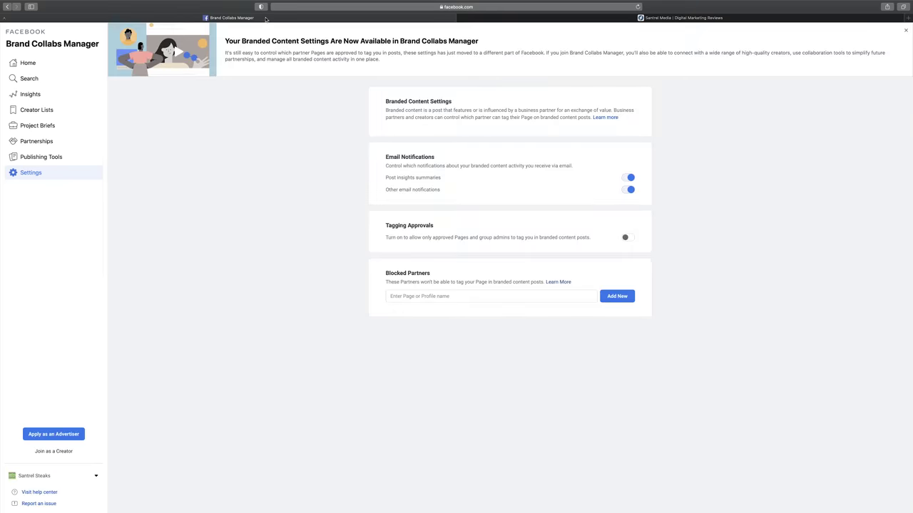
# Leave Brand Collabs Manager for the page's Instagram settings, and open and close the Instagram account connection login.
pyautogui.press('super+w')
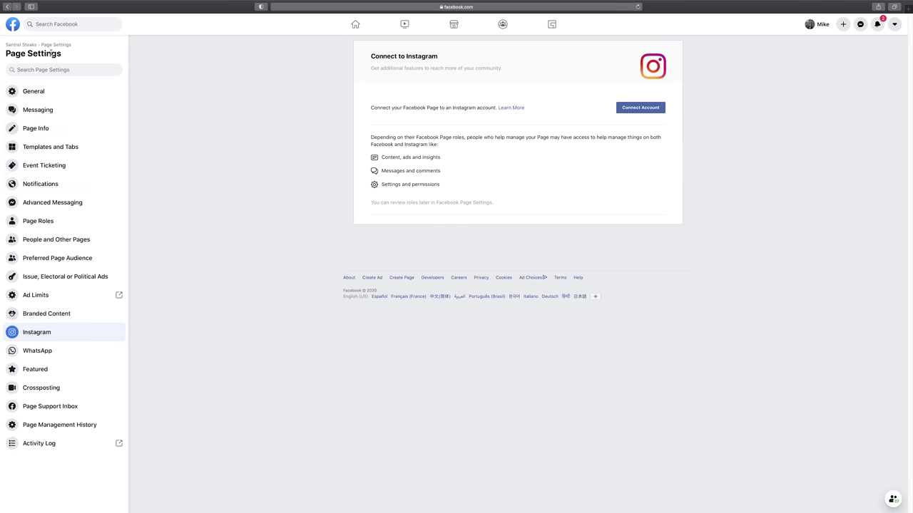
pyautogui.click(626, 113)
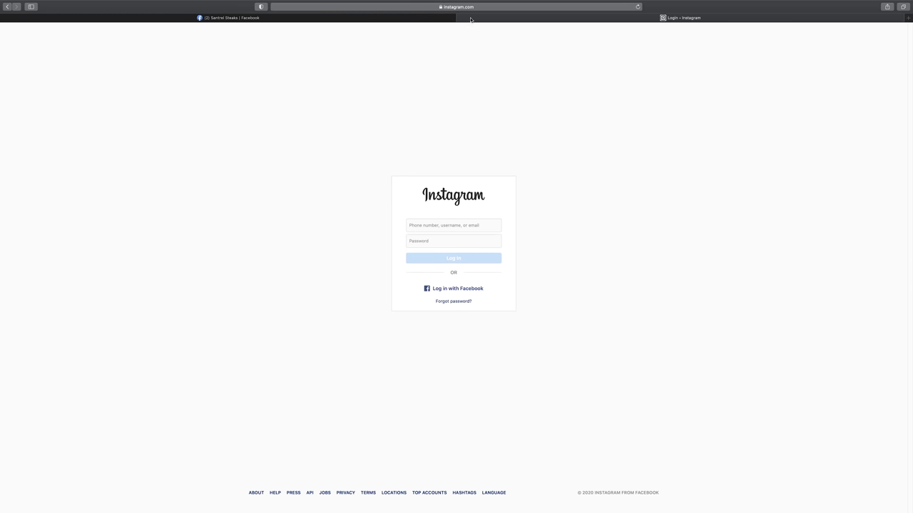
pyautogui.click(462, 18)
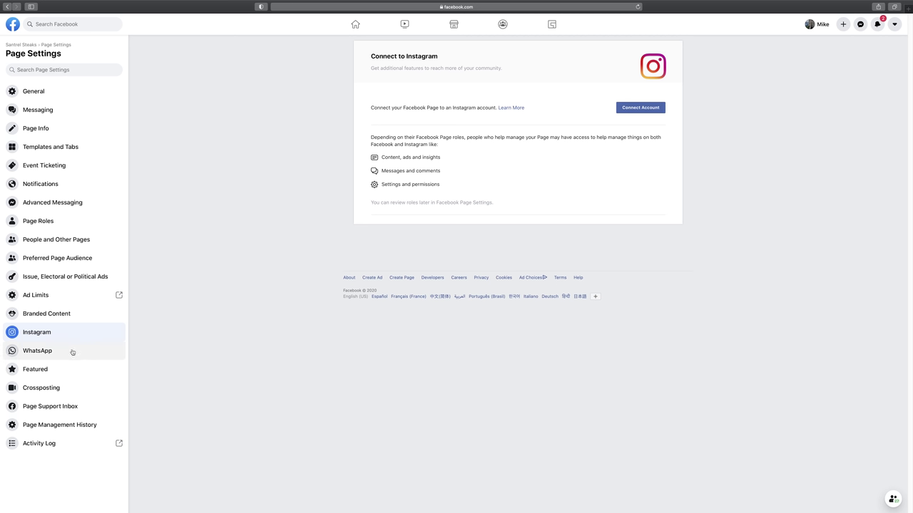
# Review the page management history and activity log, and return to the Santrel Steaks page.
pyautogui.click(58, 428)
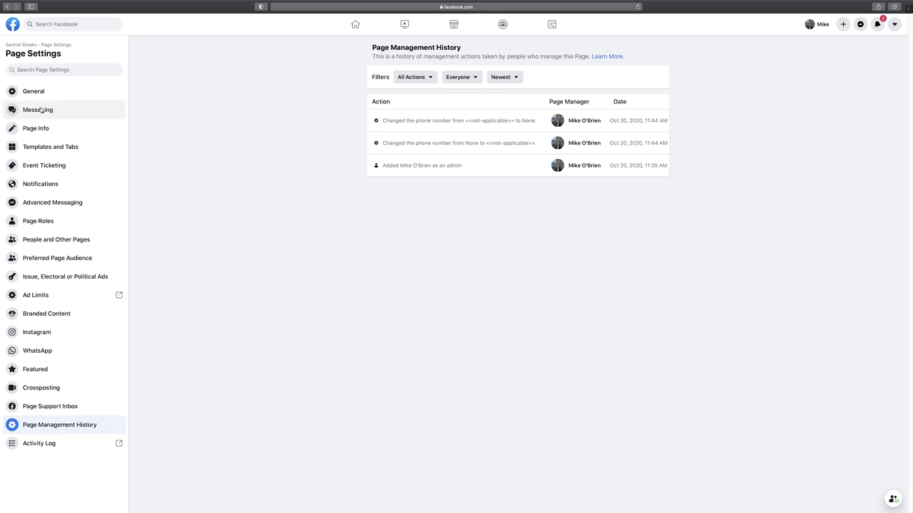
pyautogui.click(26, 442)
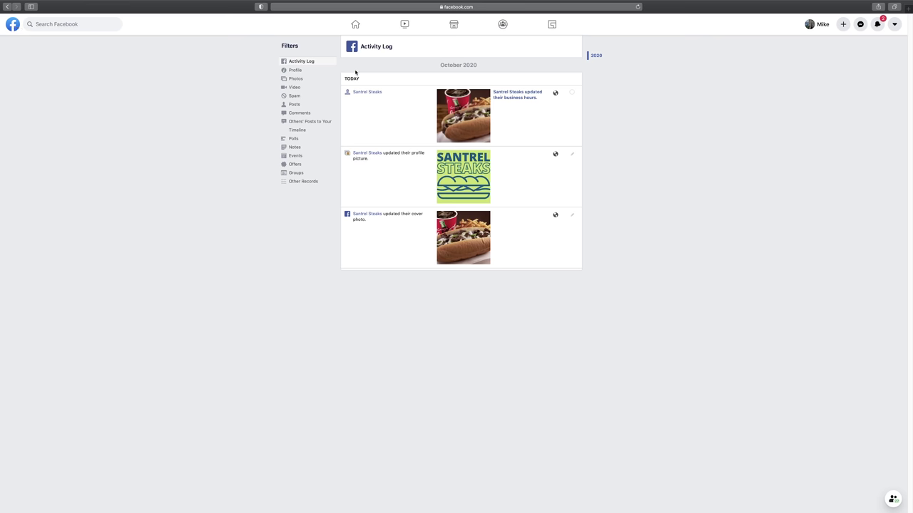
pyautogui.click(364, 94)
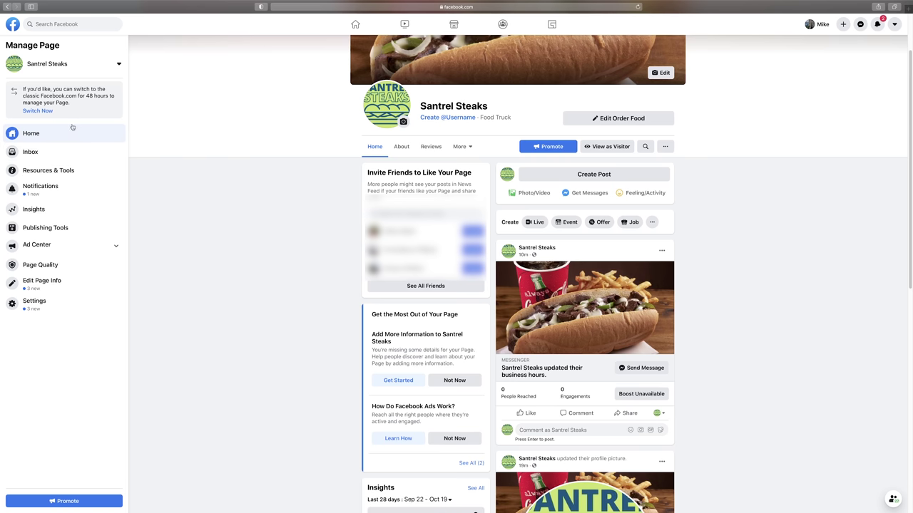
# Check the list of managed pages, and look over the Santrel Steaks home page as a visitor.
pyautogui.click(85, 65)
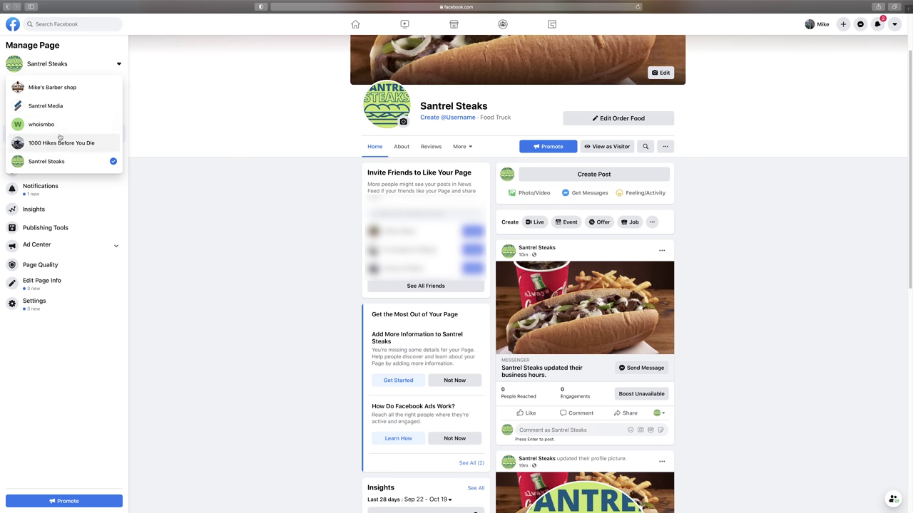
pyautogui.click(81, 67)
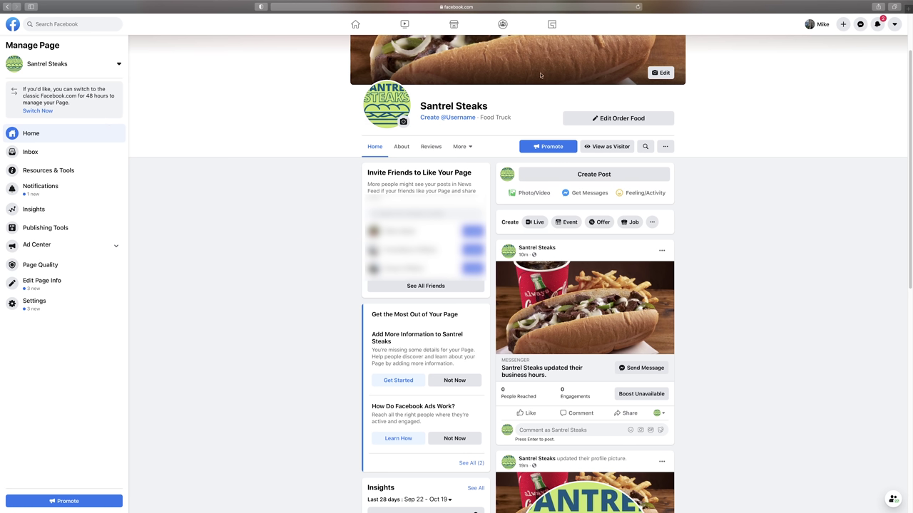
pyautogui.click(608, 148)
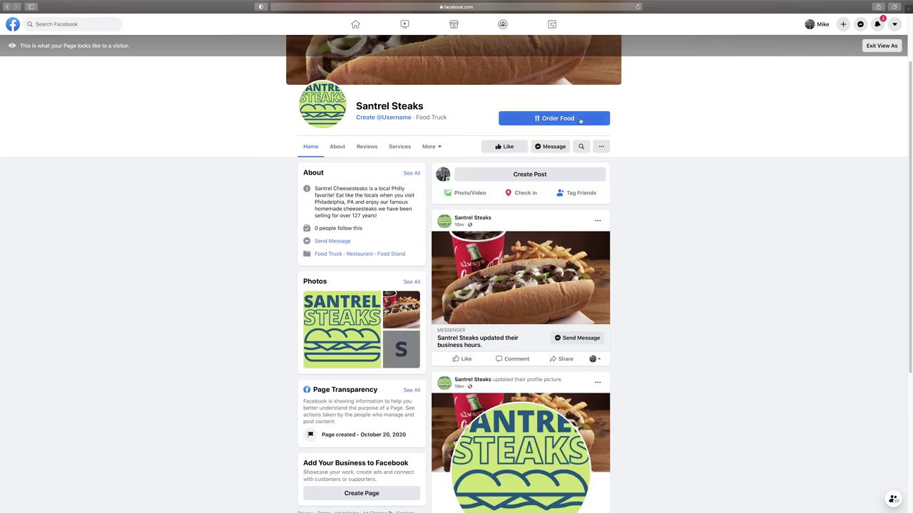
pyautogui.scroll(2, 800, 179)
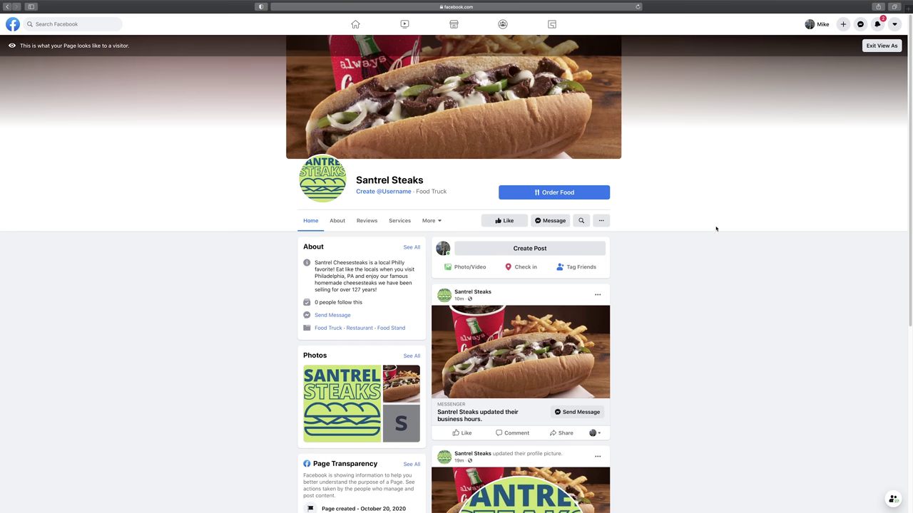
pyautogui.scroll(-1, 737, 278)
pyautogui.scroll(-3, 738, 278)
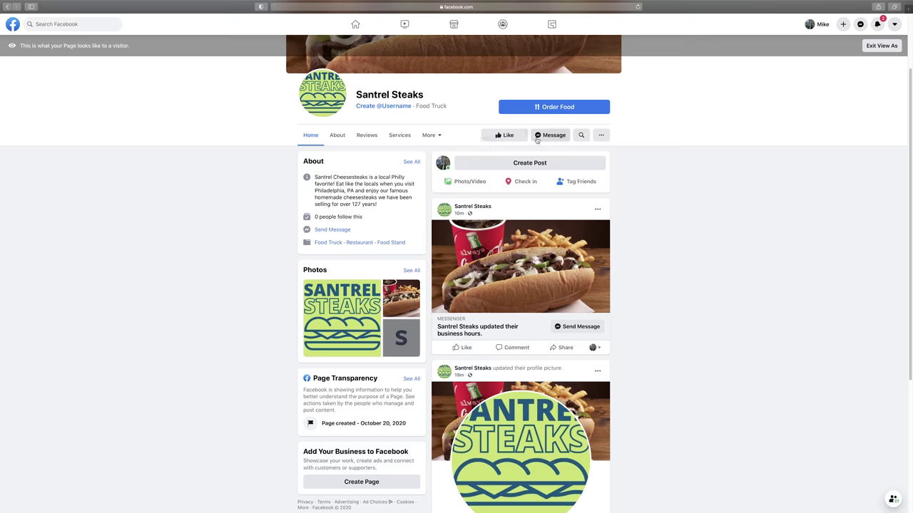
pyautogui.scroll(-4, 683, 228)
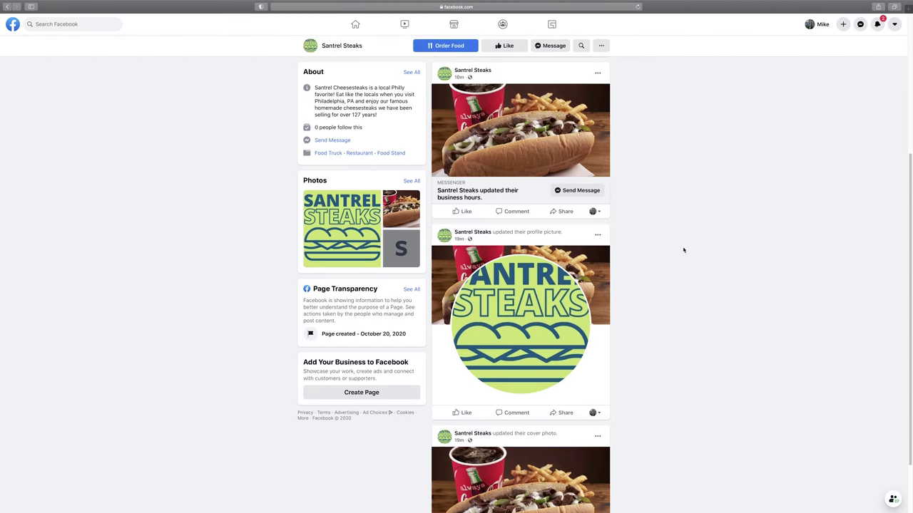
pyautogui.scroll(-2, 684, 250)
pyautogui.scroll(8, 684, 245)
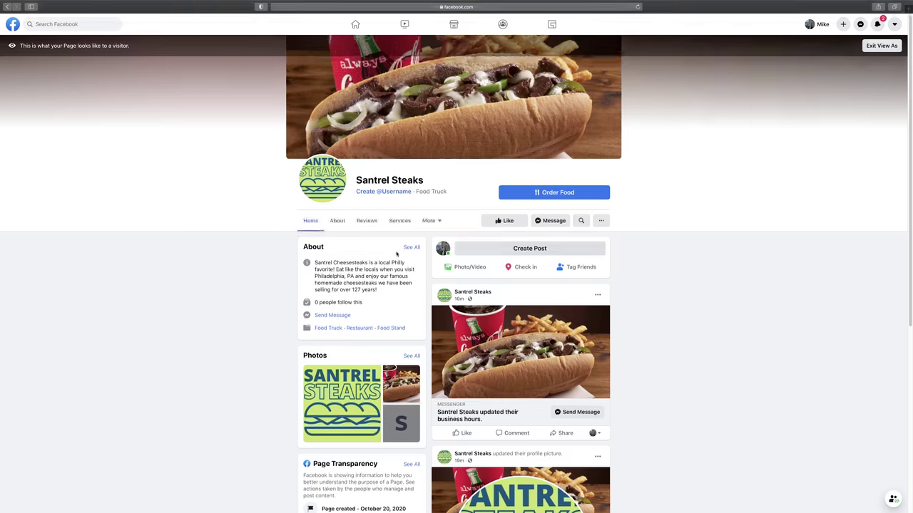
# Browse the About, Reviews, Services, Home and additional tabs in the visitor preview, and exit the preview.
pyautogui.click(336, 221)
pyautogui.click(364, 222)
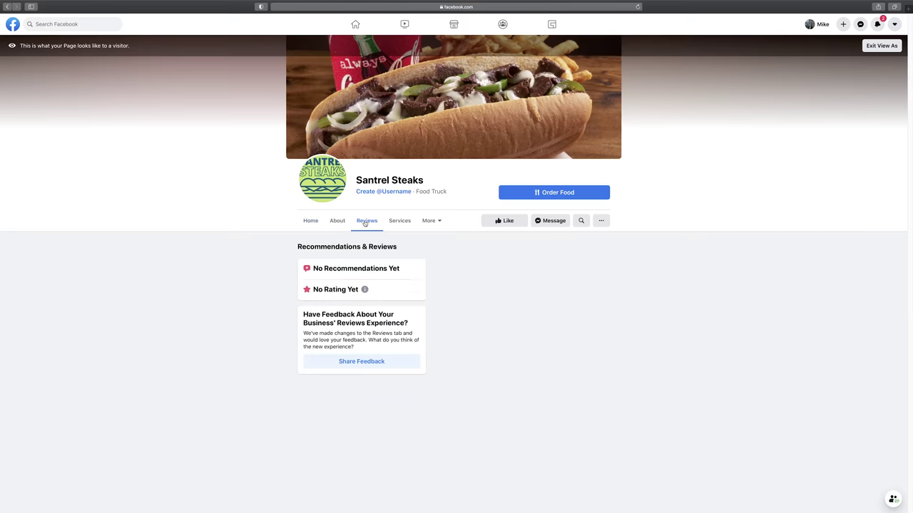
pyautogui.click(311, 222)
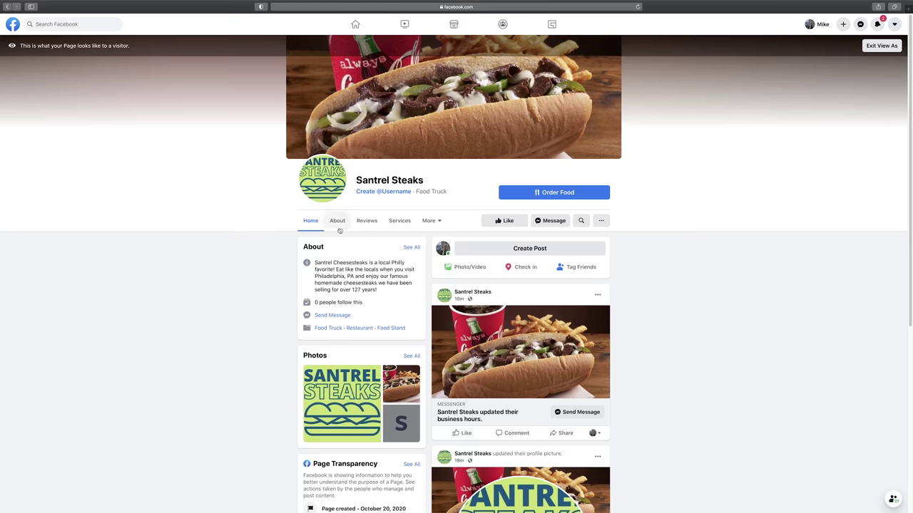
pyautogui.click(401, 229)
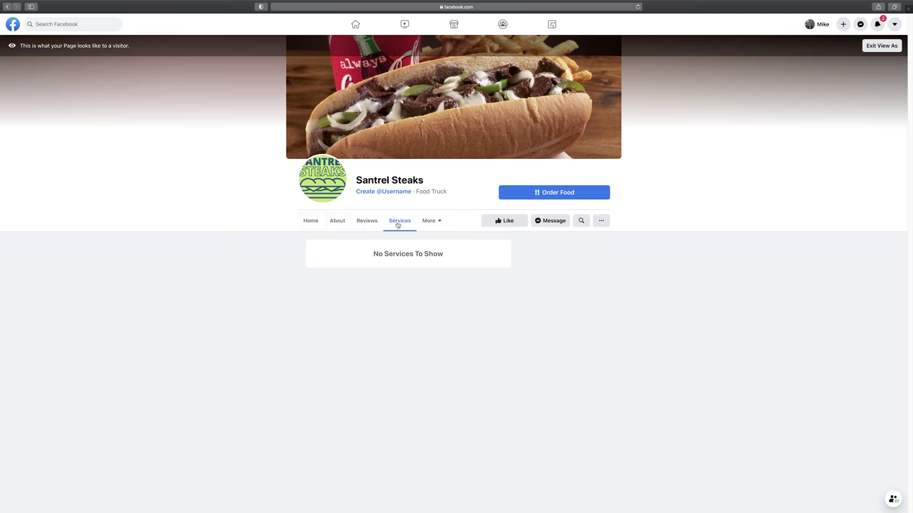
pyautogui.click(428, 221)
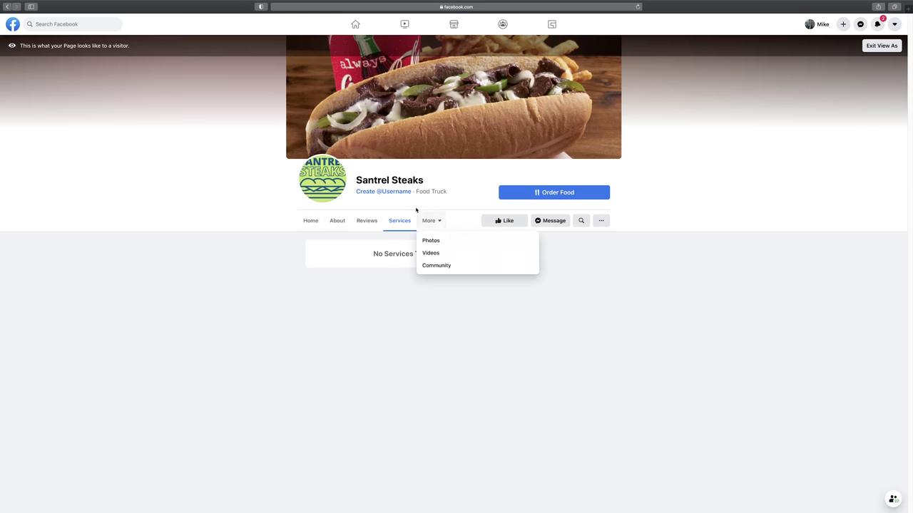
pyautogui.click(320, 222)
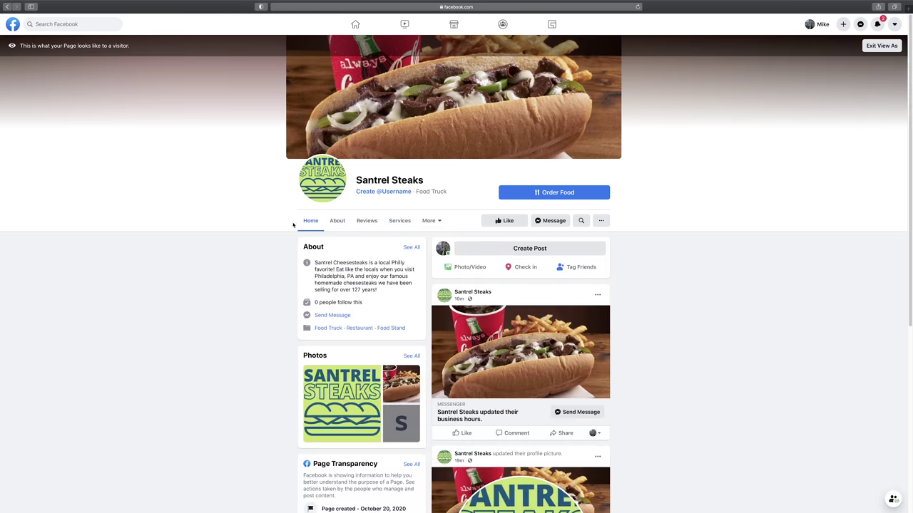
pyautogui.click(883, 46)
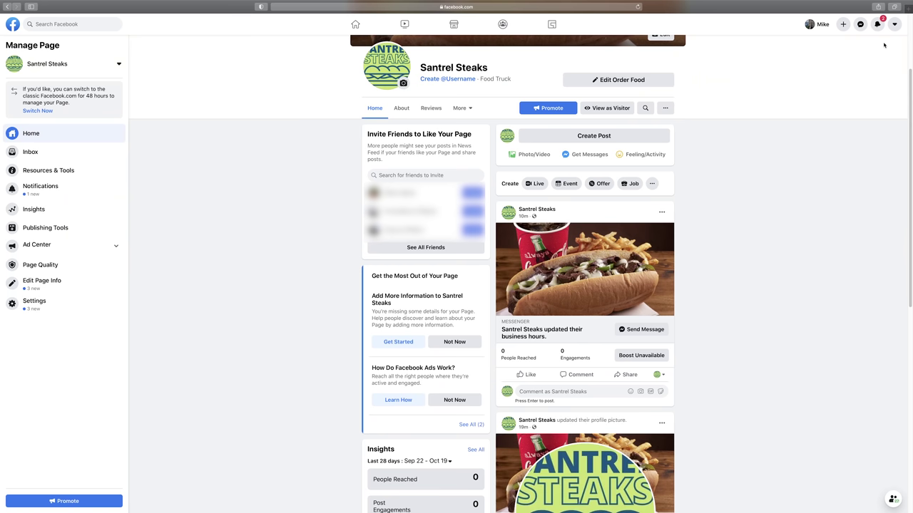